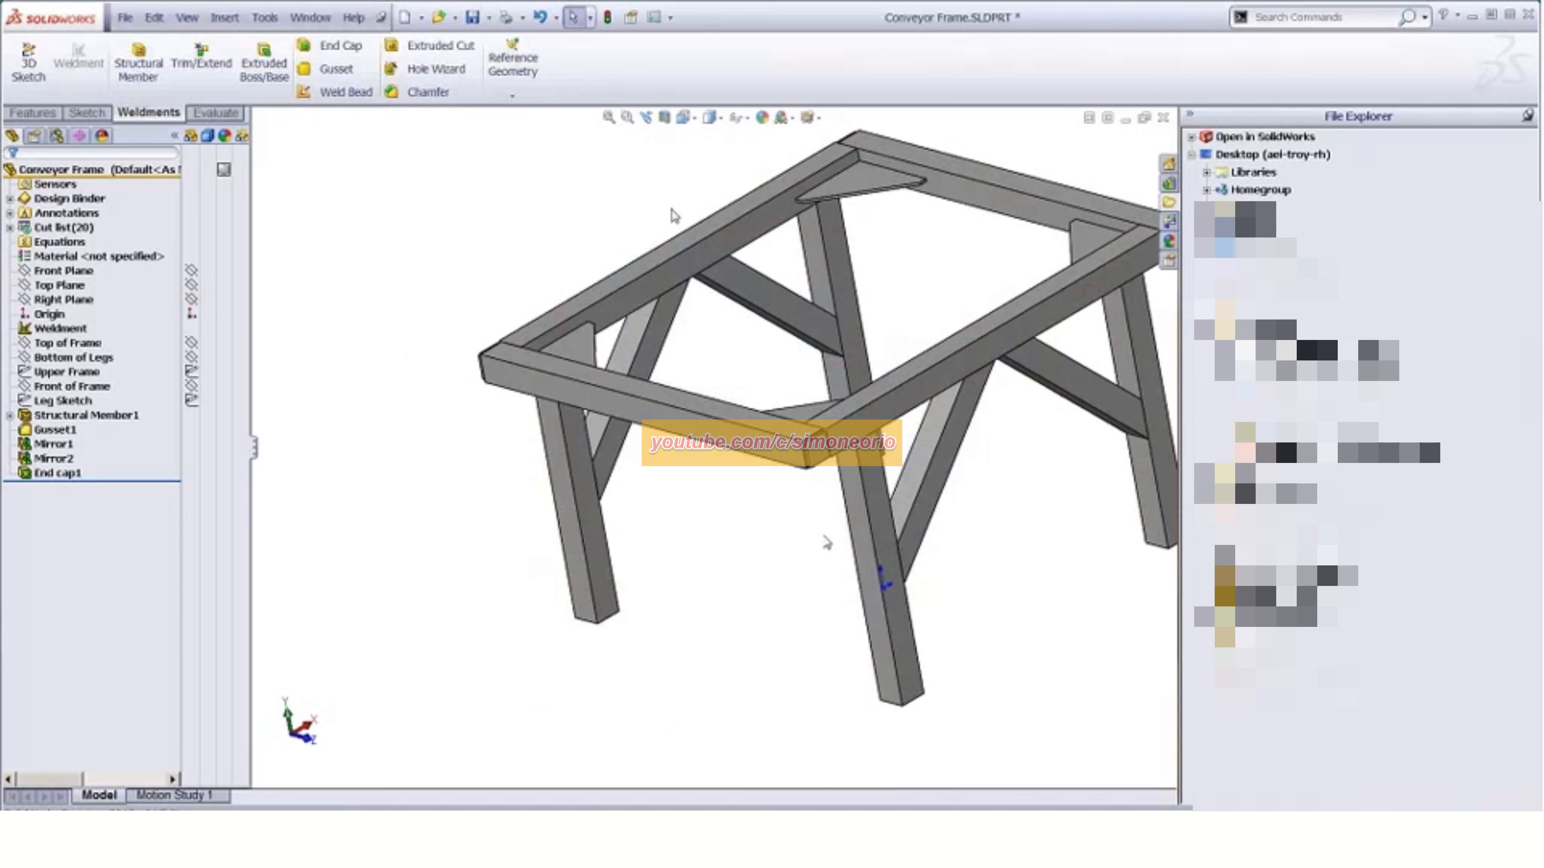
Start a weld bead and select the diagonal brace's upper face and the adjoining leg face as the weld faces
click(340, 92)
middle_drag(478, 341, 781, 491)
scroll(784, 456, down, 5)
scroll(747, 394, down, 5)
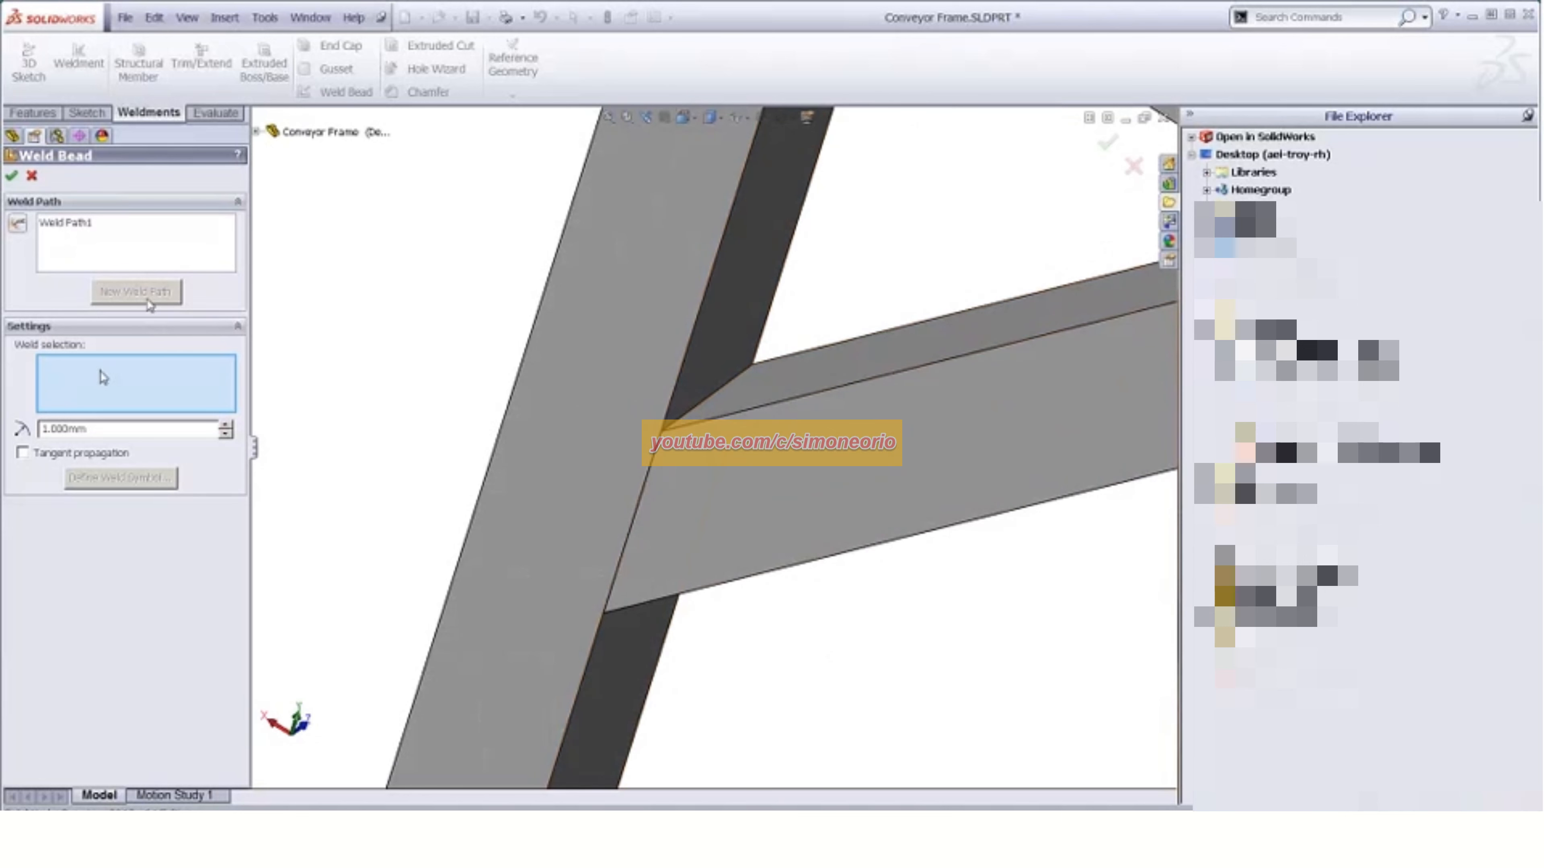
click(686, 415)
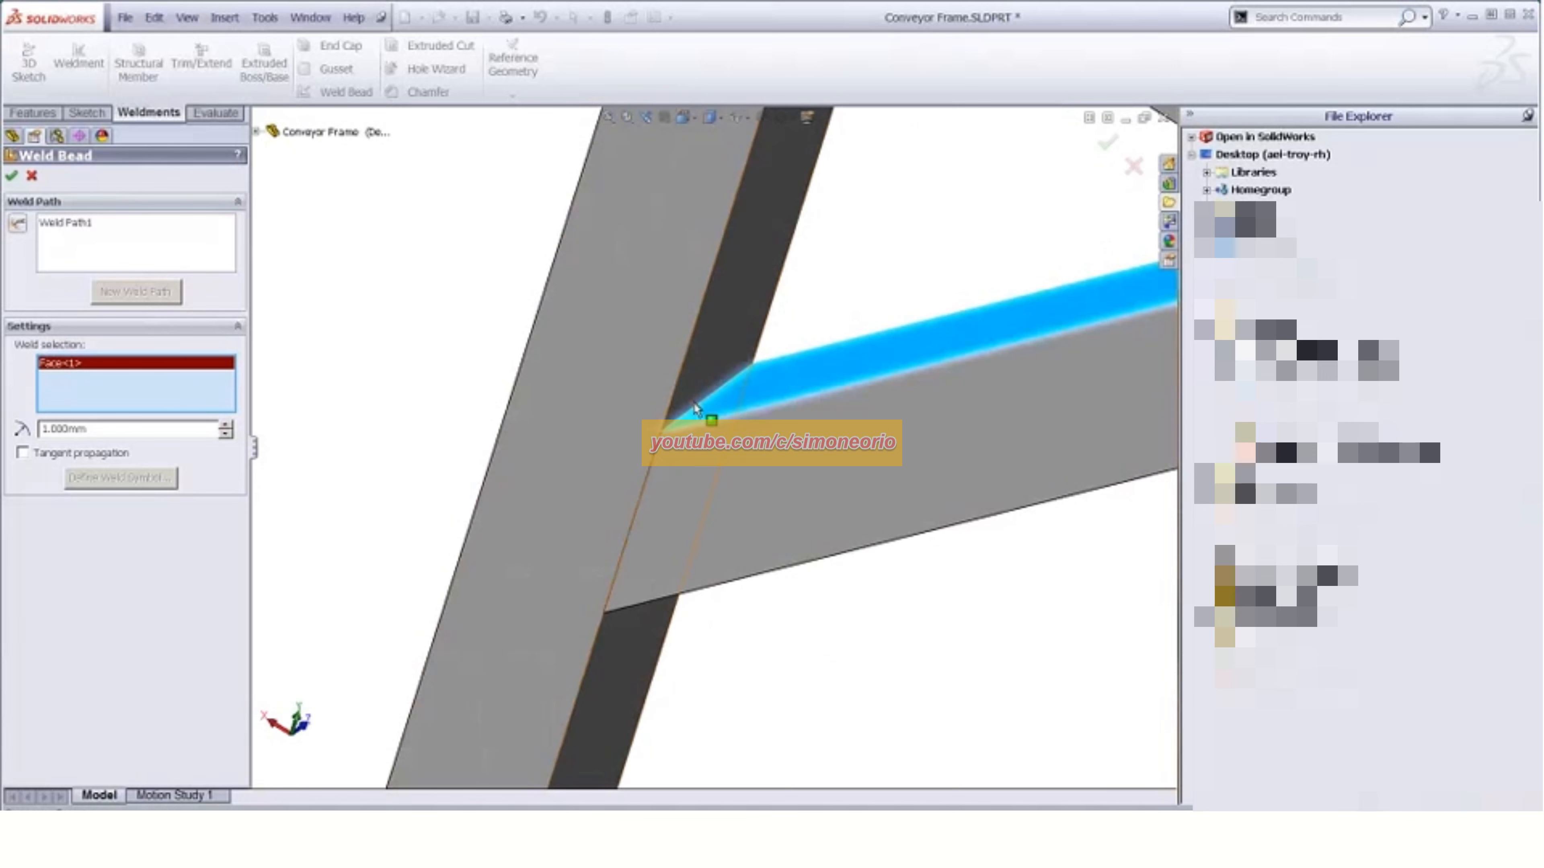
click(699, 418)
scroll(696, 443, down, 5)
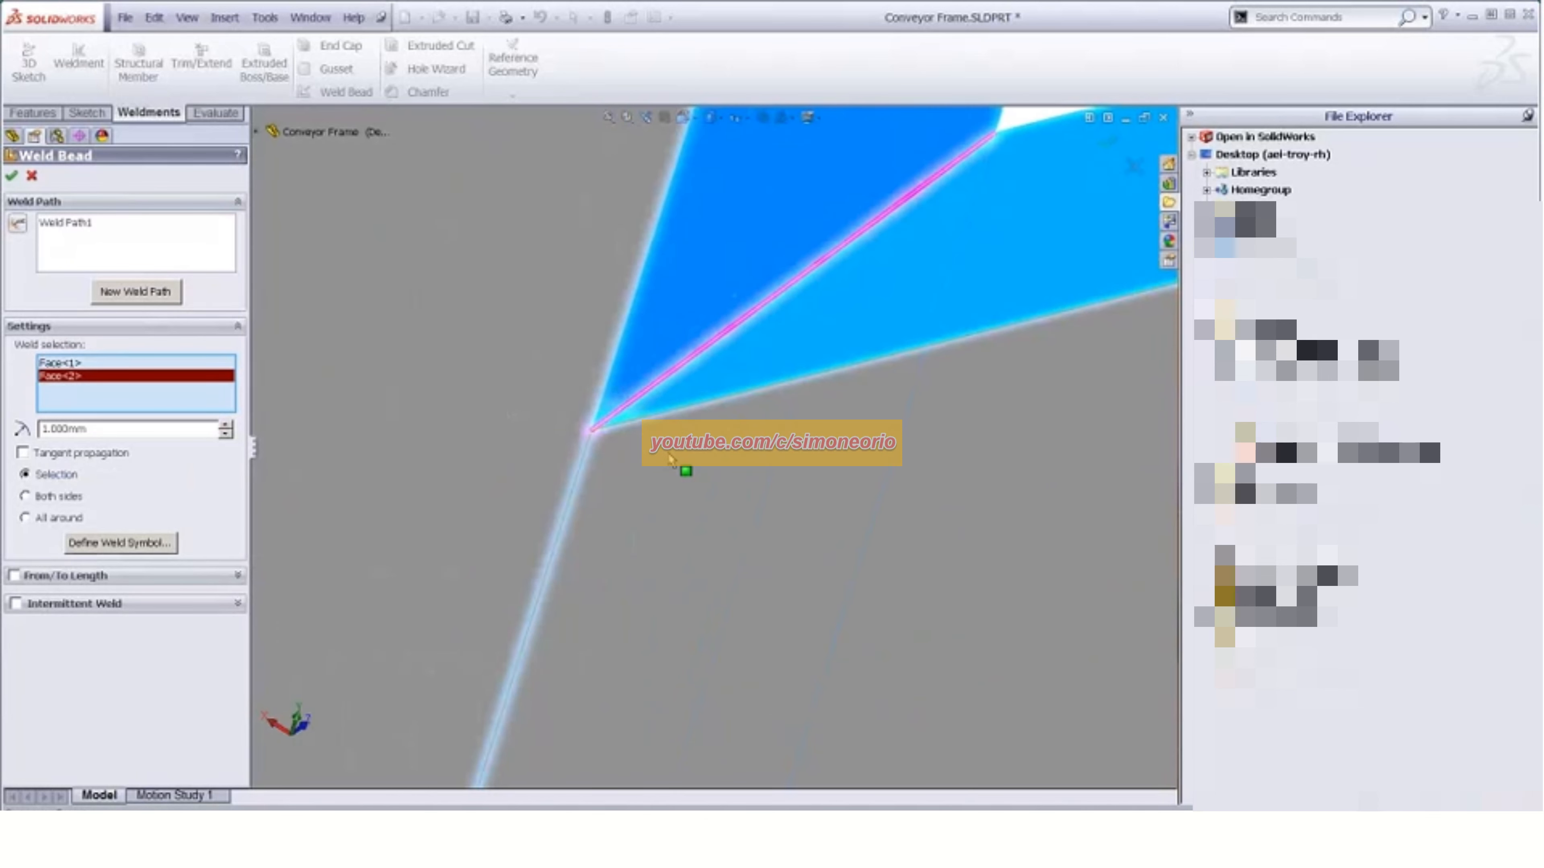
scroll(696, 439, up, 5)
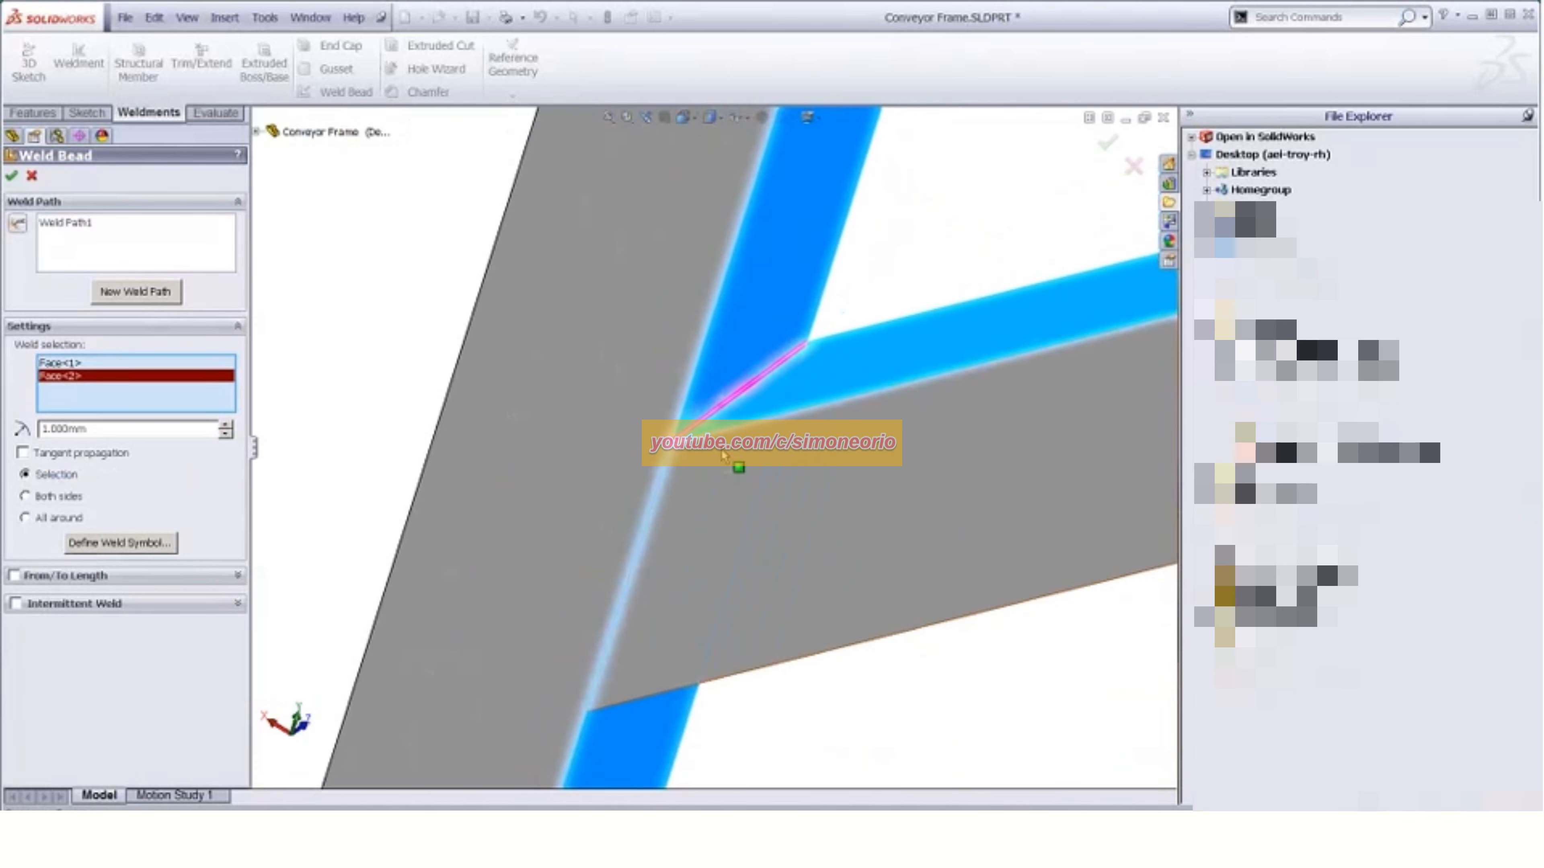
middle_drag(697, 433, 732, 449)
scroll(732, 421, down, 2)
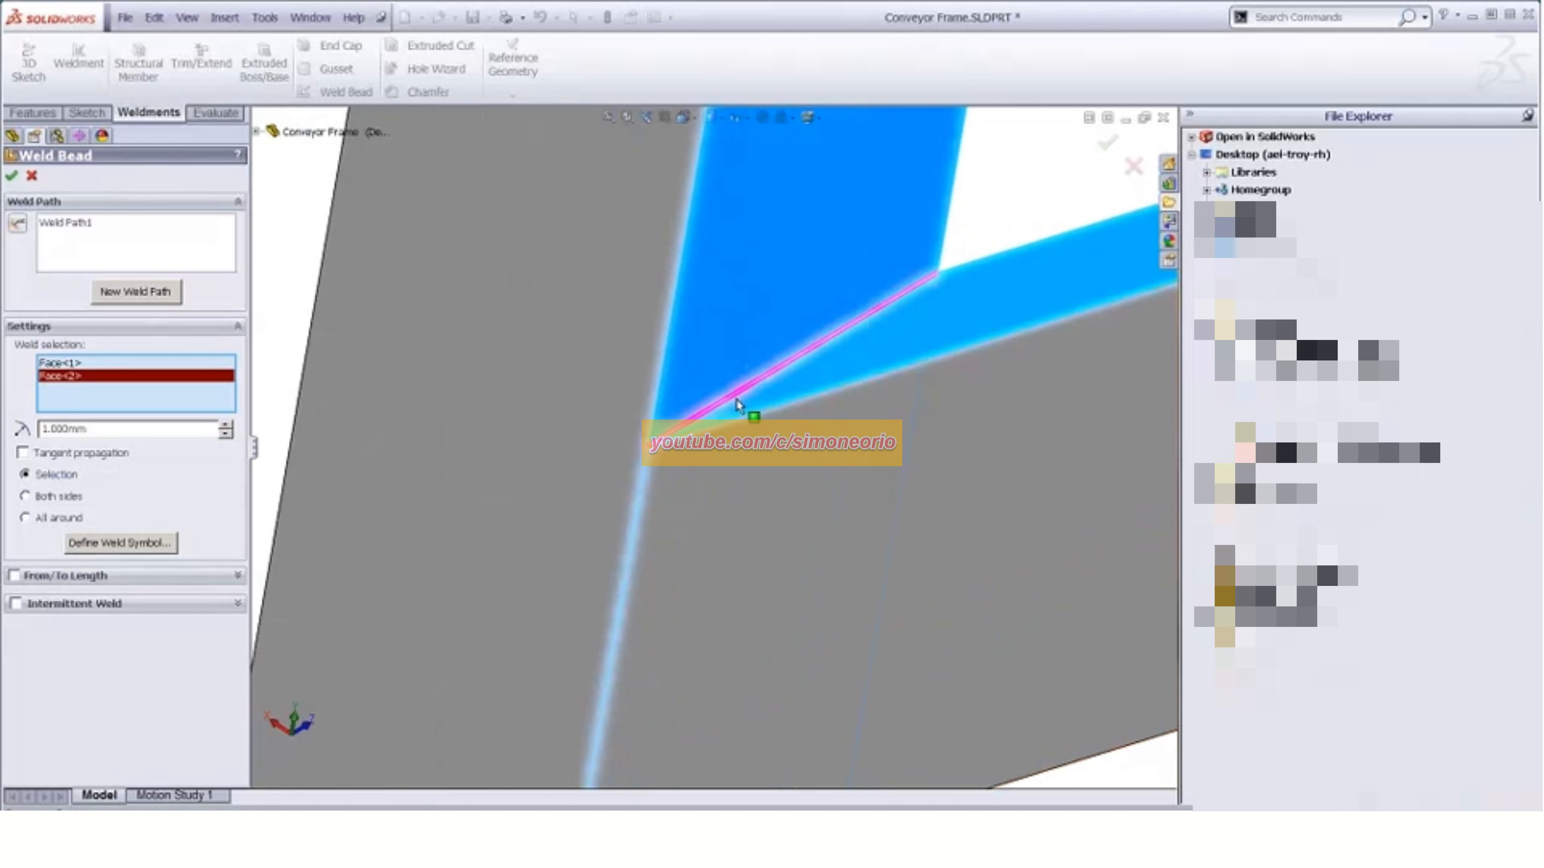
Set the weld bead size to 12.7 mm and apply the weld to both sides of the brace
drag(93, 429, 7, 427)
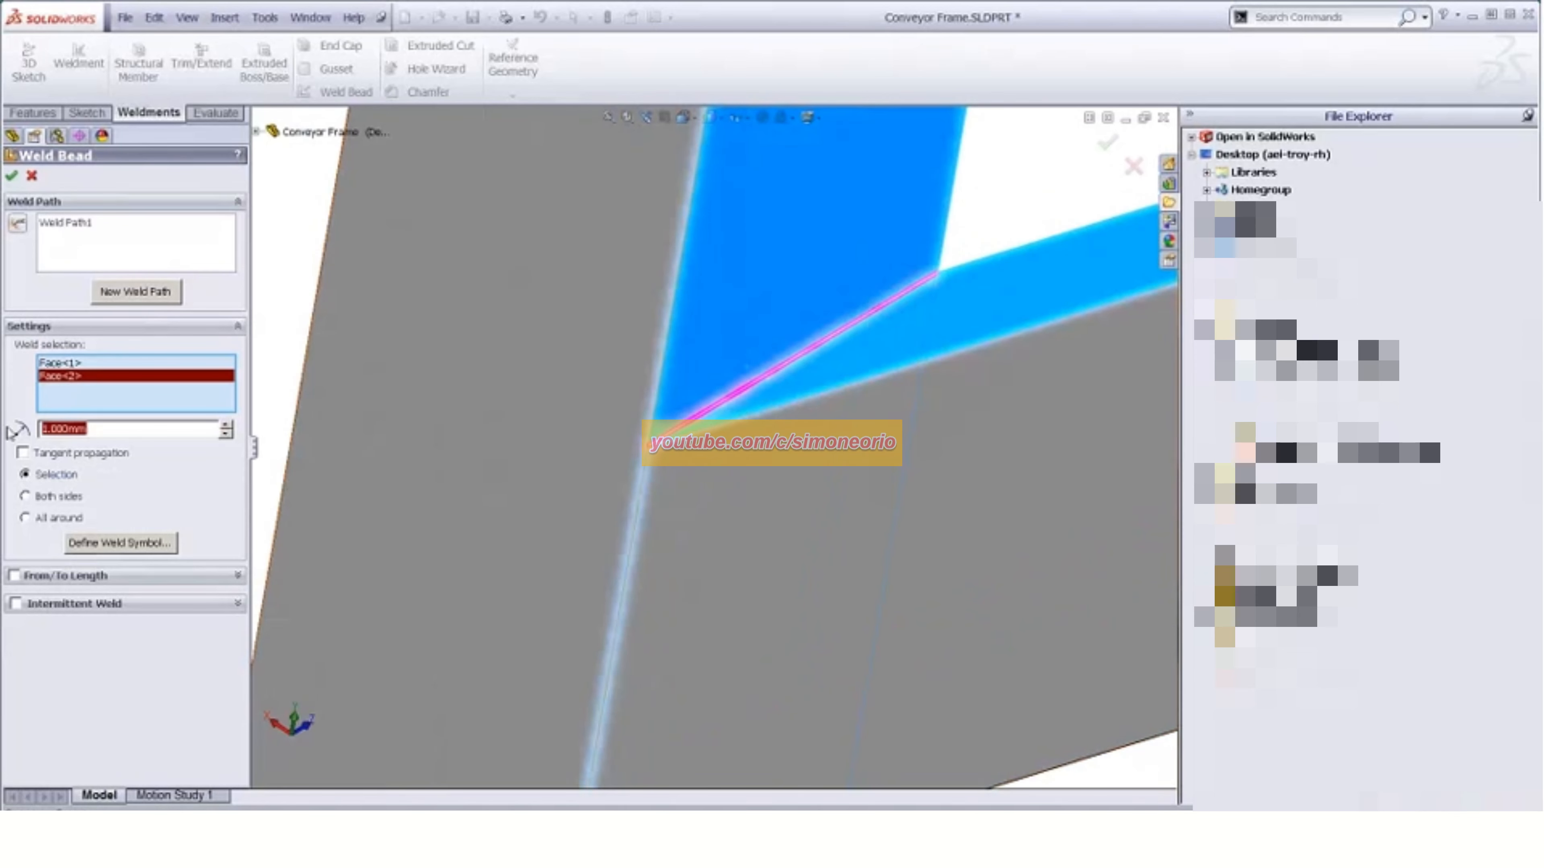
key(BackSpace)
text(5)
key(Return)
click(173, 490)
scroll(694, 505, up, 4)
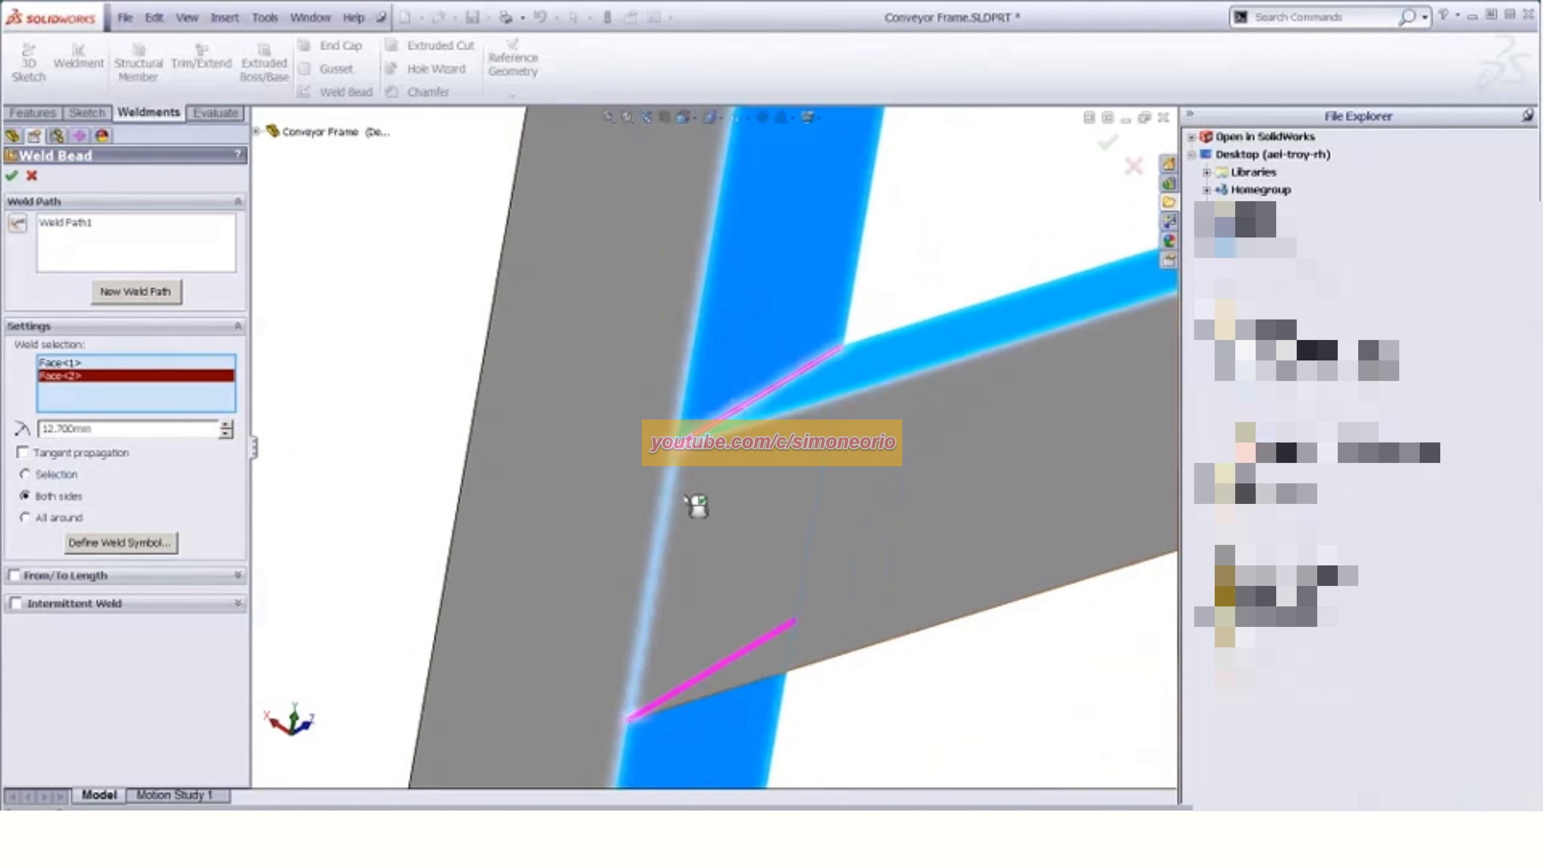
Add the leg's adjacent wide face to the weld selection and create the weld bead
click(486, 426)
scroll(679, 587, up, 1)
middle_drag(680, 589, 675, 541)
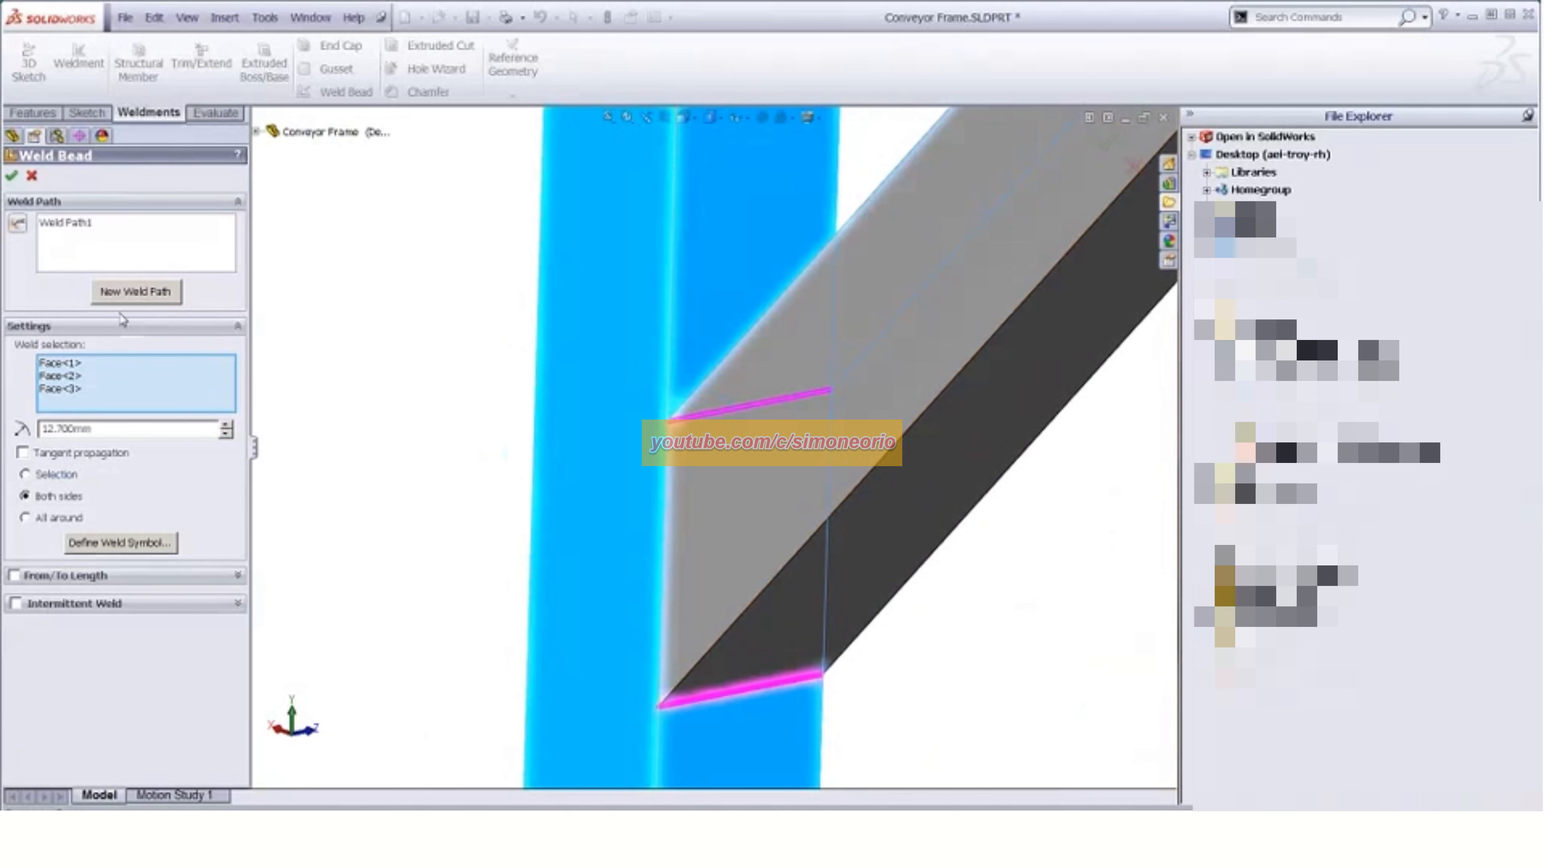
click(11, 176)
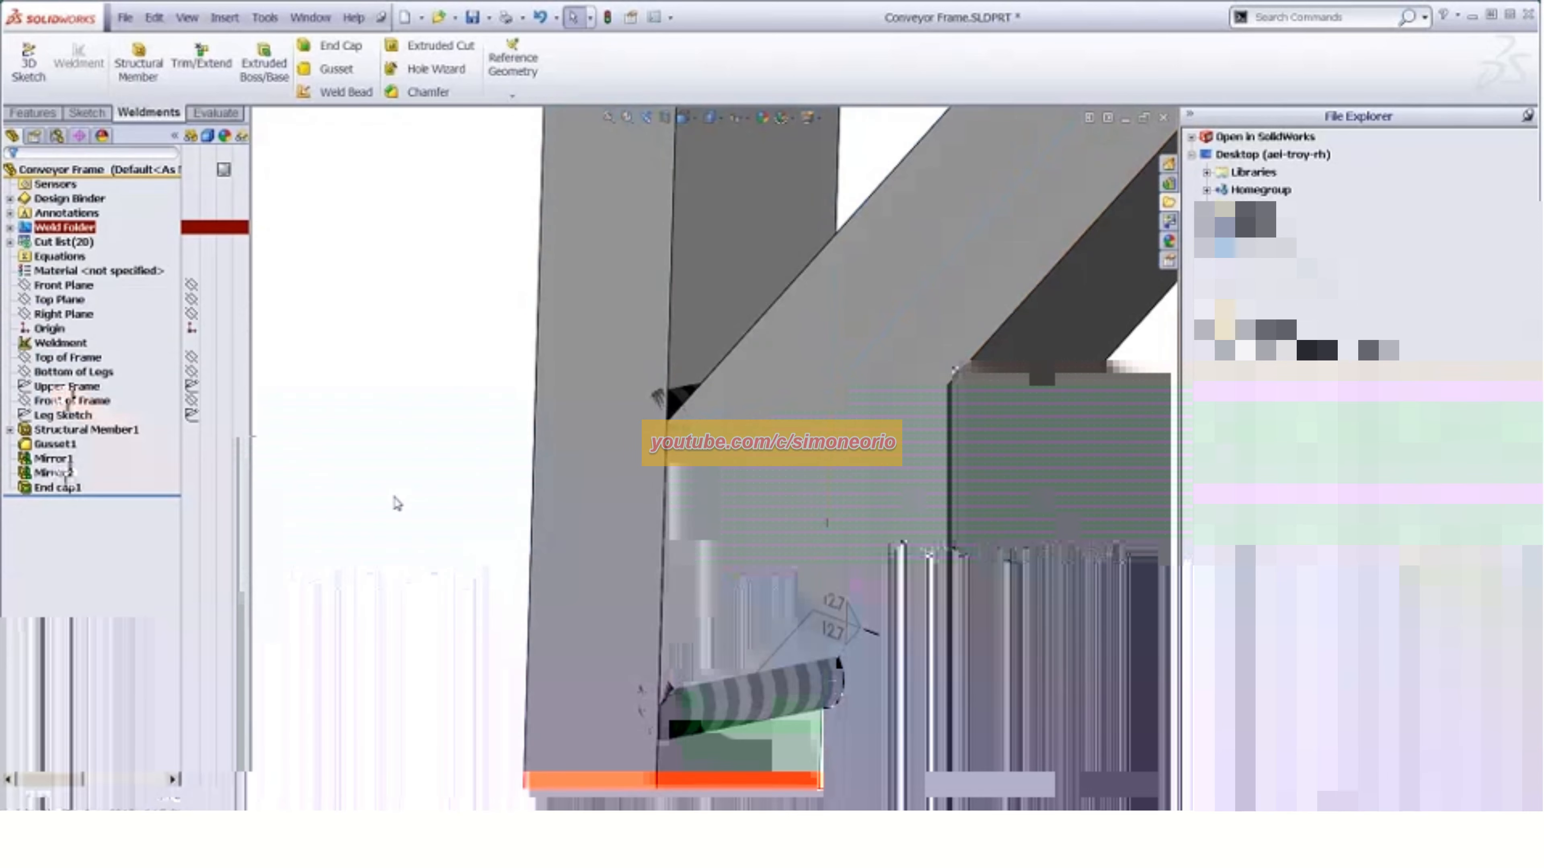
Examine the weld beads and weld symbol where the diagonal brace meets the leg
scroll(655, 593, up, 4)
middle_drag(655, 591, 708, 556)
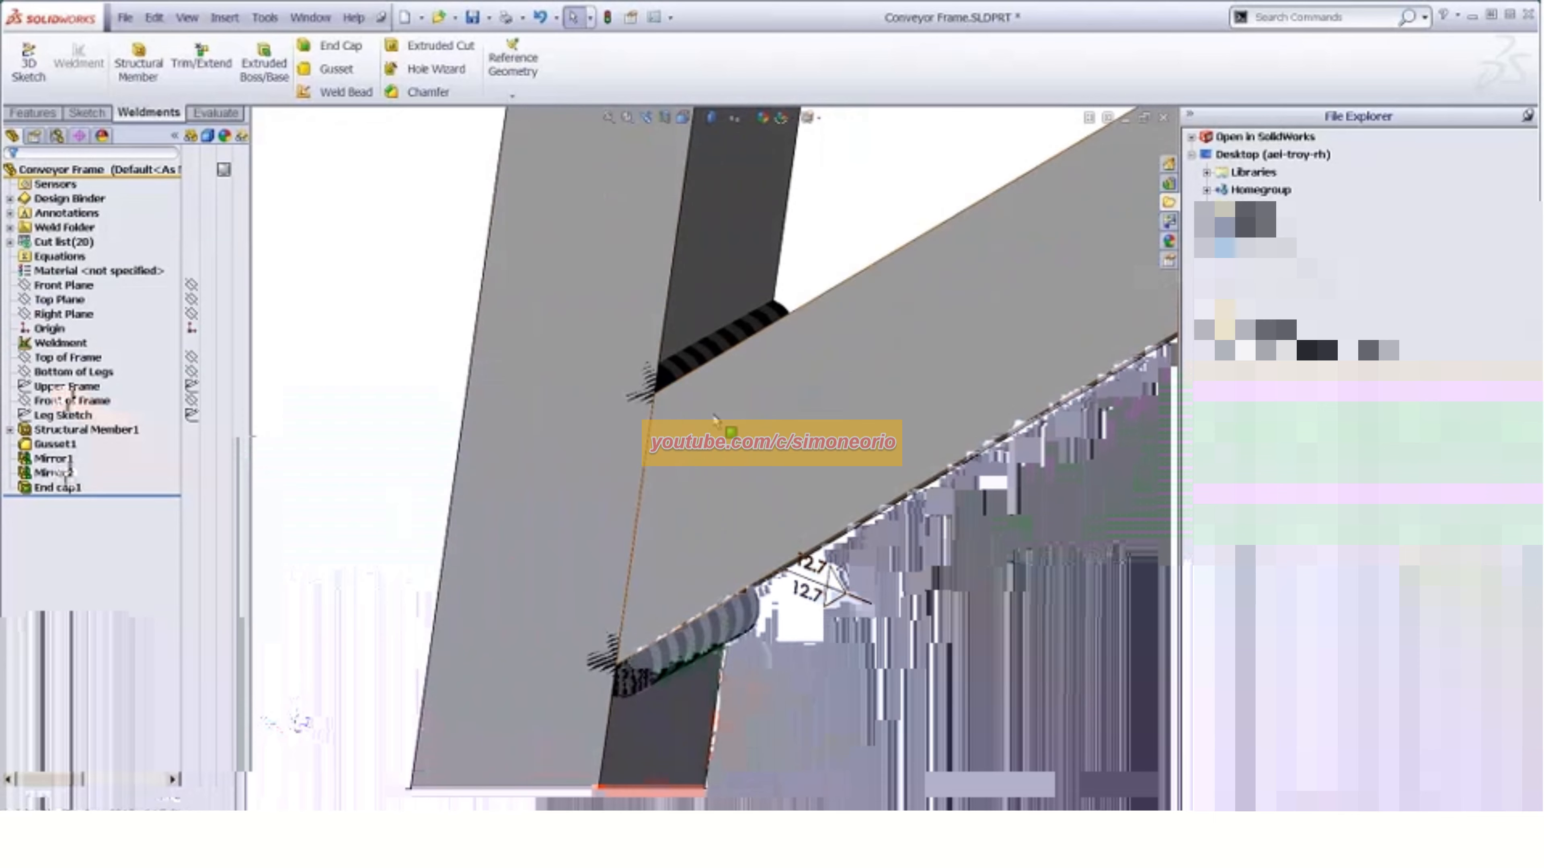
scroll(707, 556, down, 3)
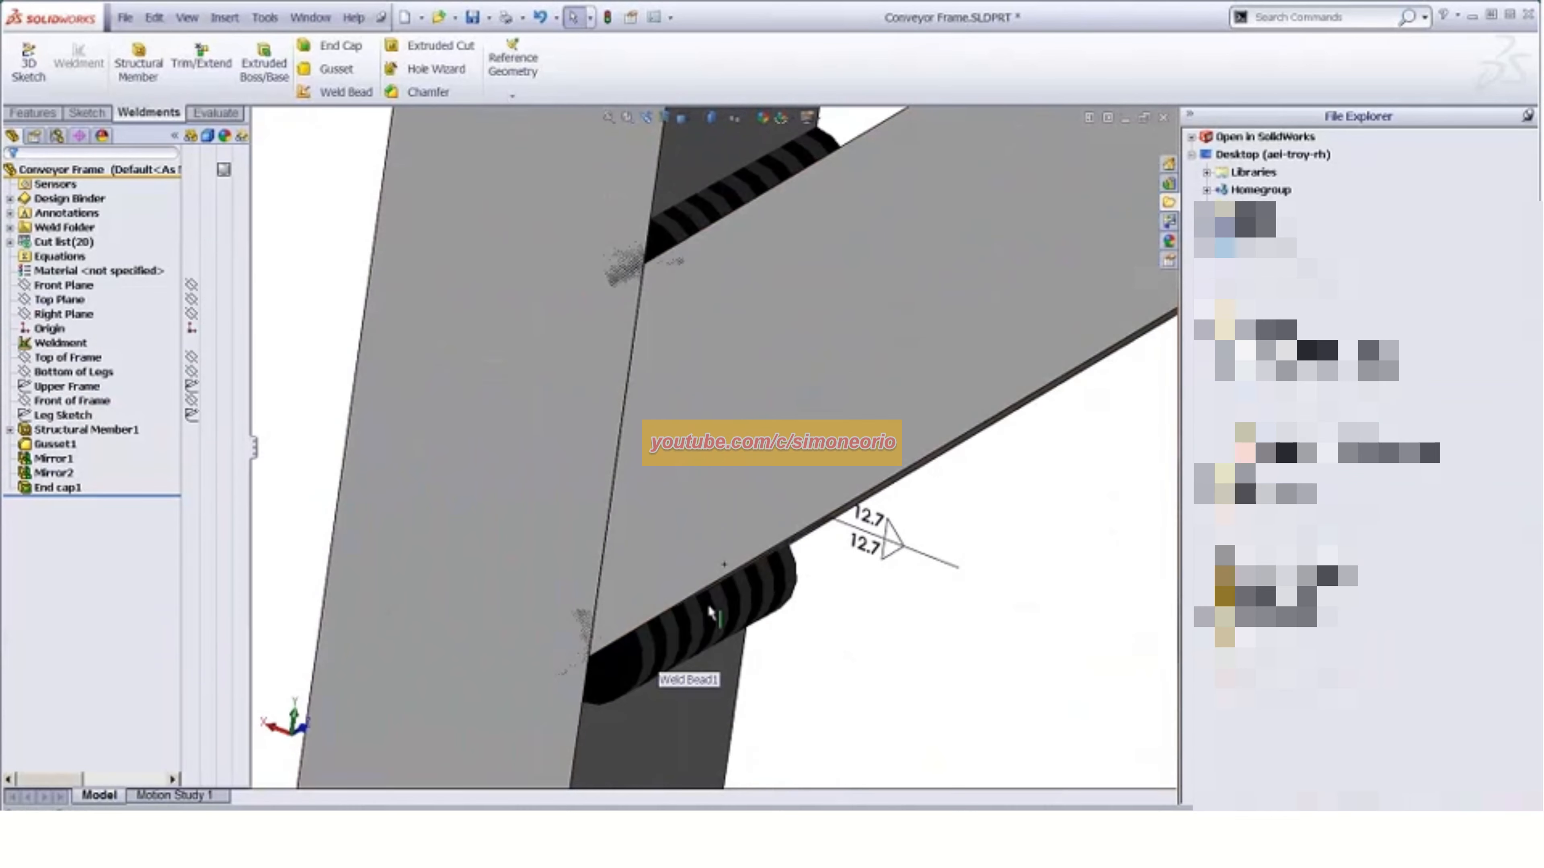
scroll(660, 650, up, 4)
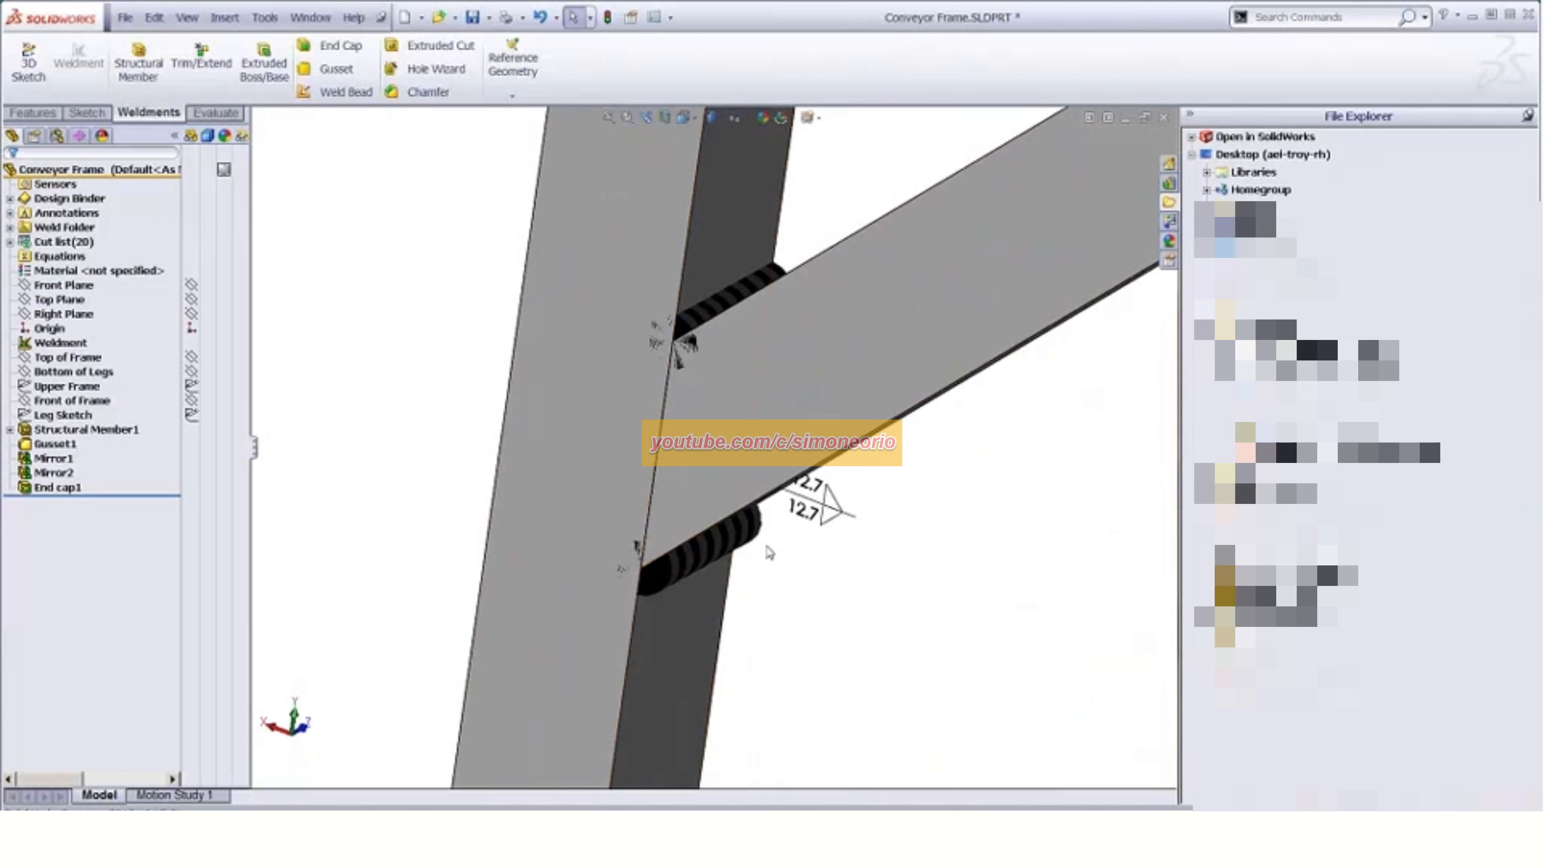
middle_drag(657, 590, 685, 481)
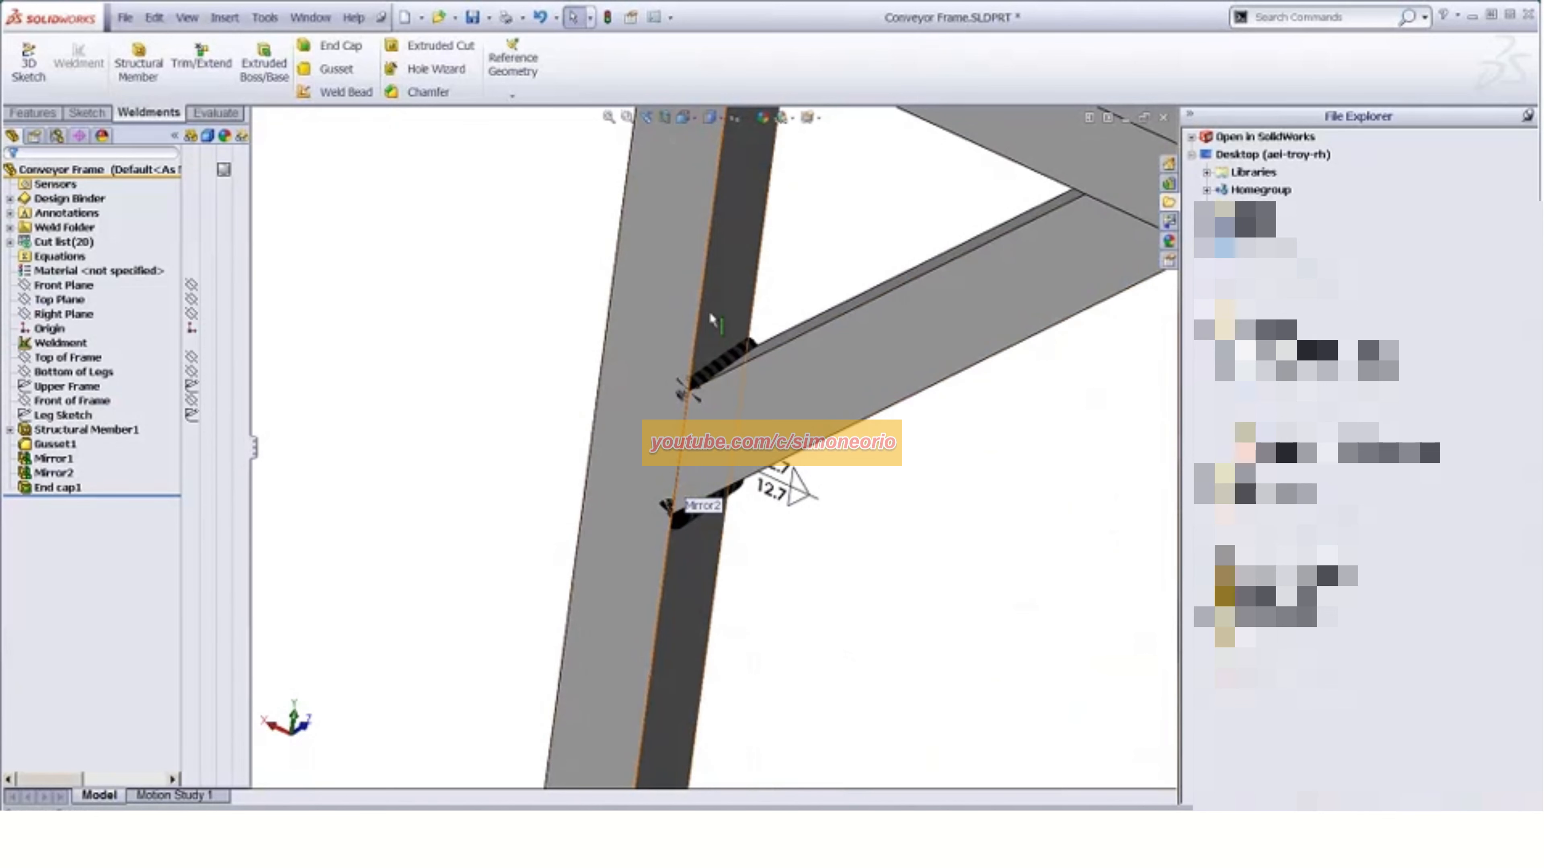
scroll(717, 392, down, 3)
scroll(720, 390, down, 2)
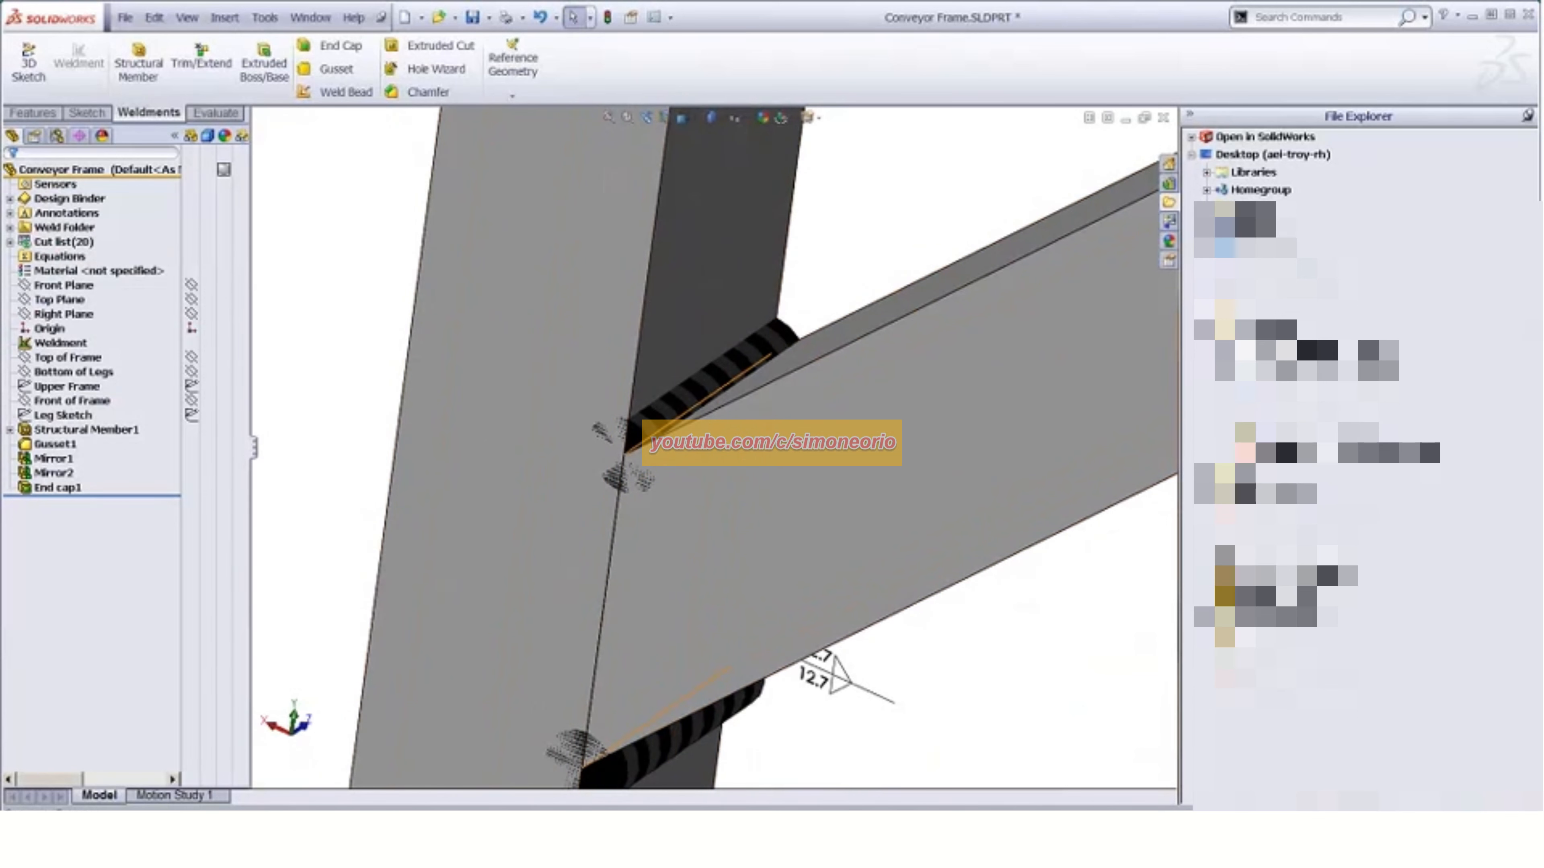
Review the properties of the 12.7 mm fillet weld in the weld folder and close them without changes
click(52, 229)
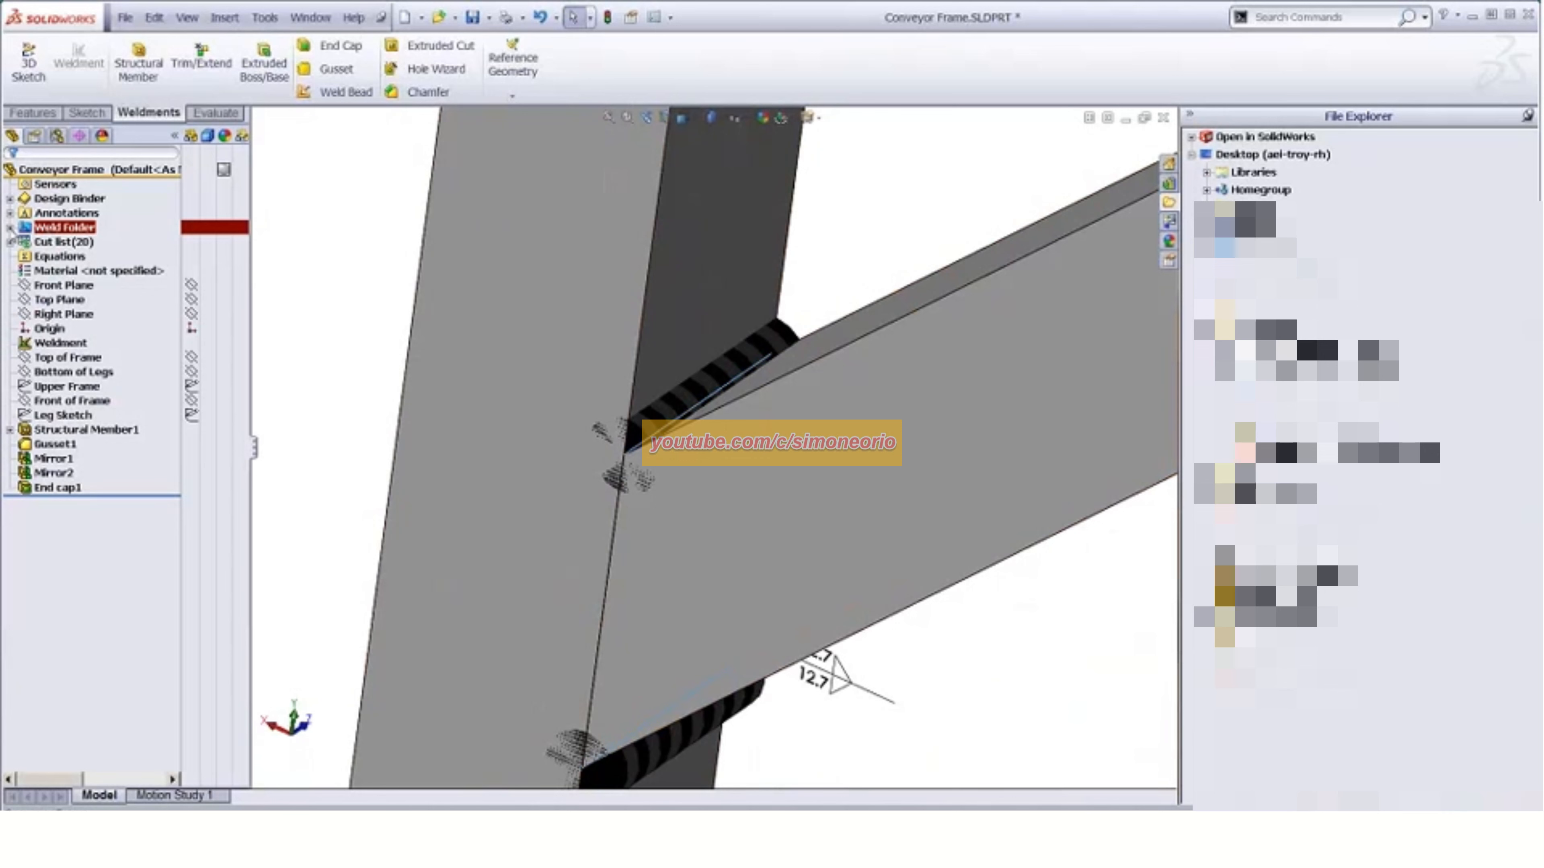
double_click(78, 234)
right_click(93, 244)
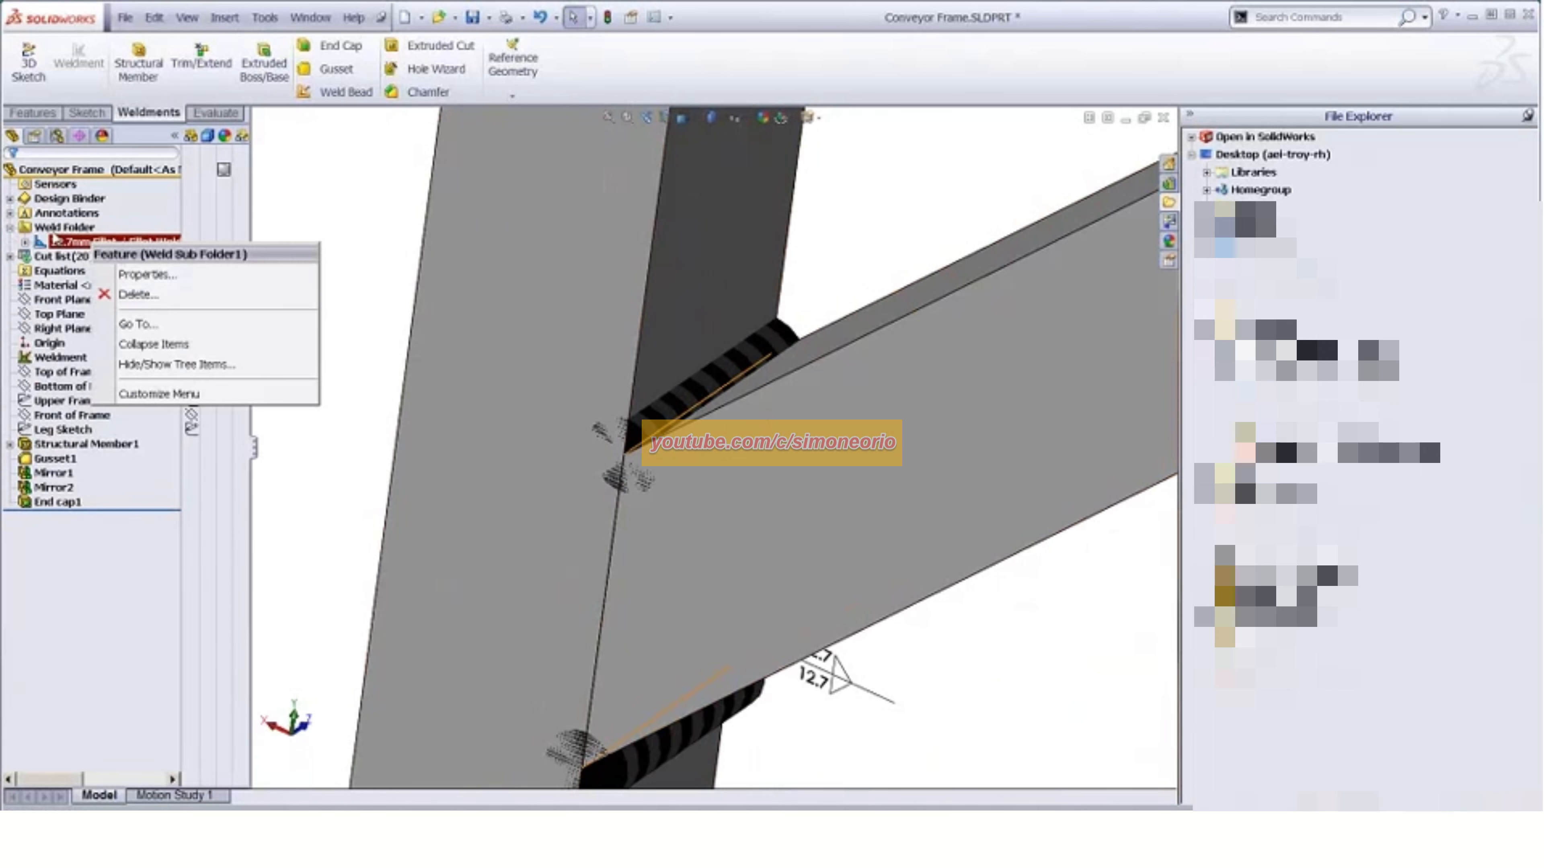
click(143, 274)
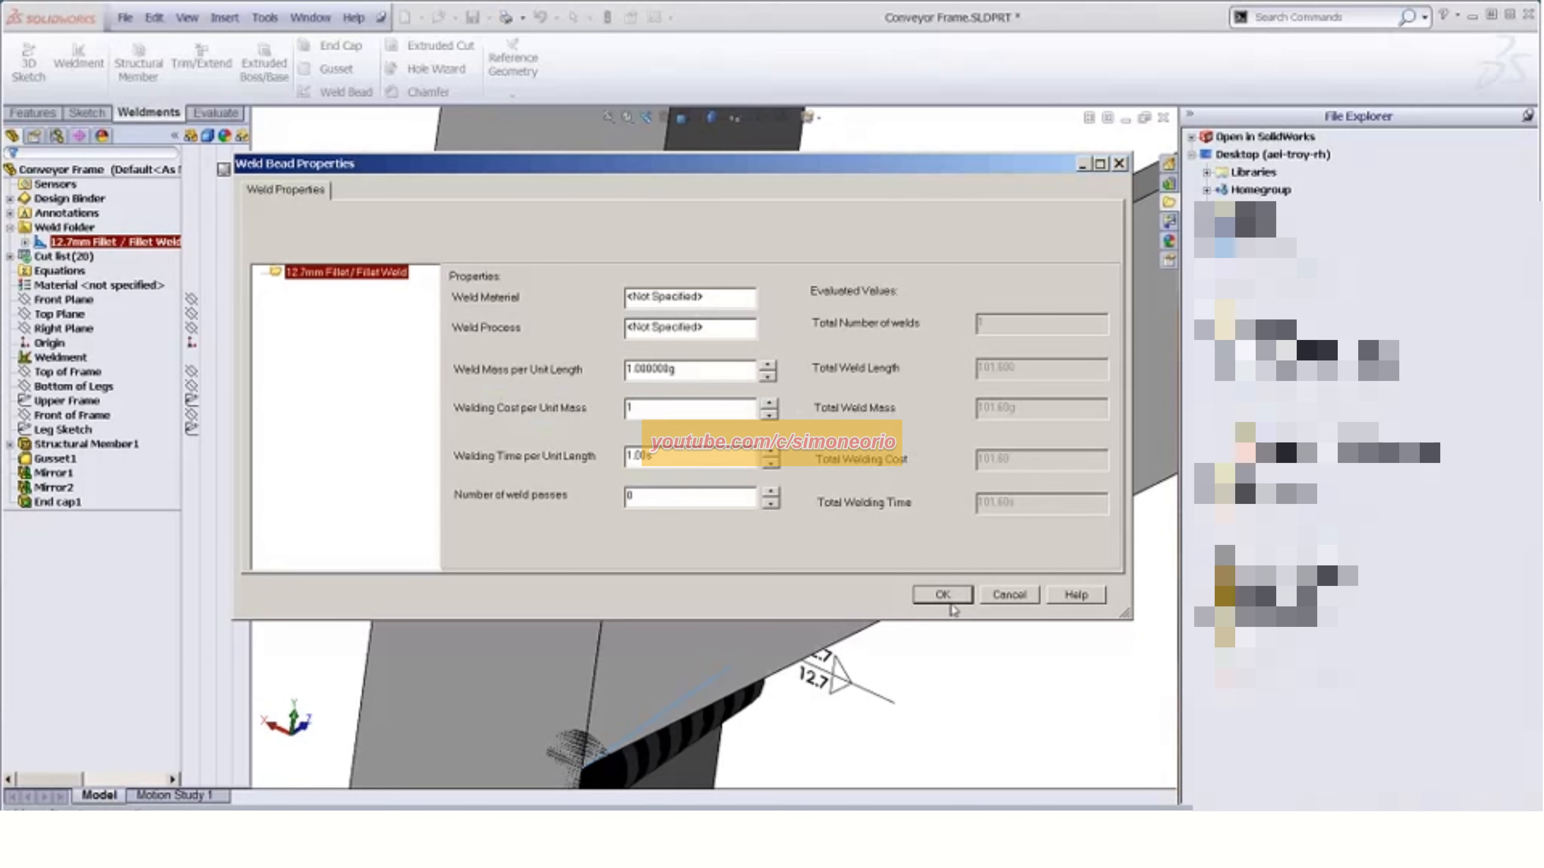
click(996, 595)
Open the gusset feature at the upper frame's corner for editing
scroll(754, 499, up, 5)
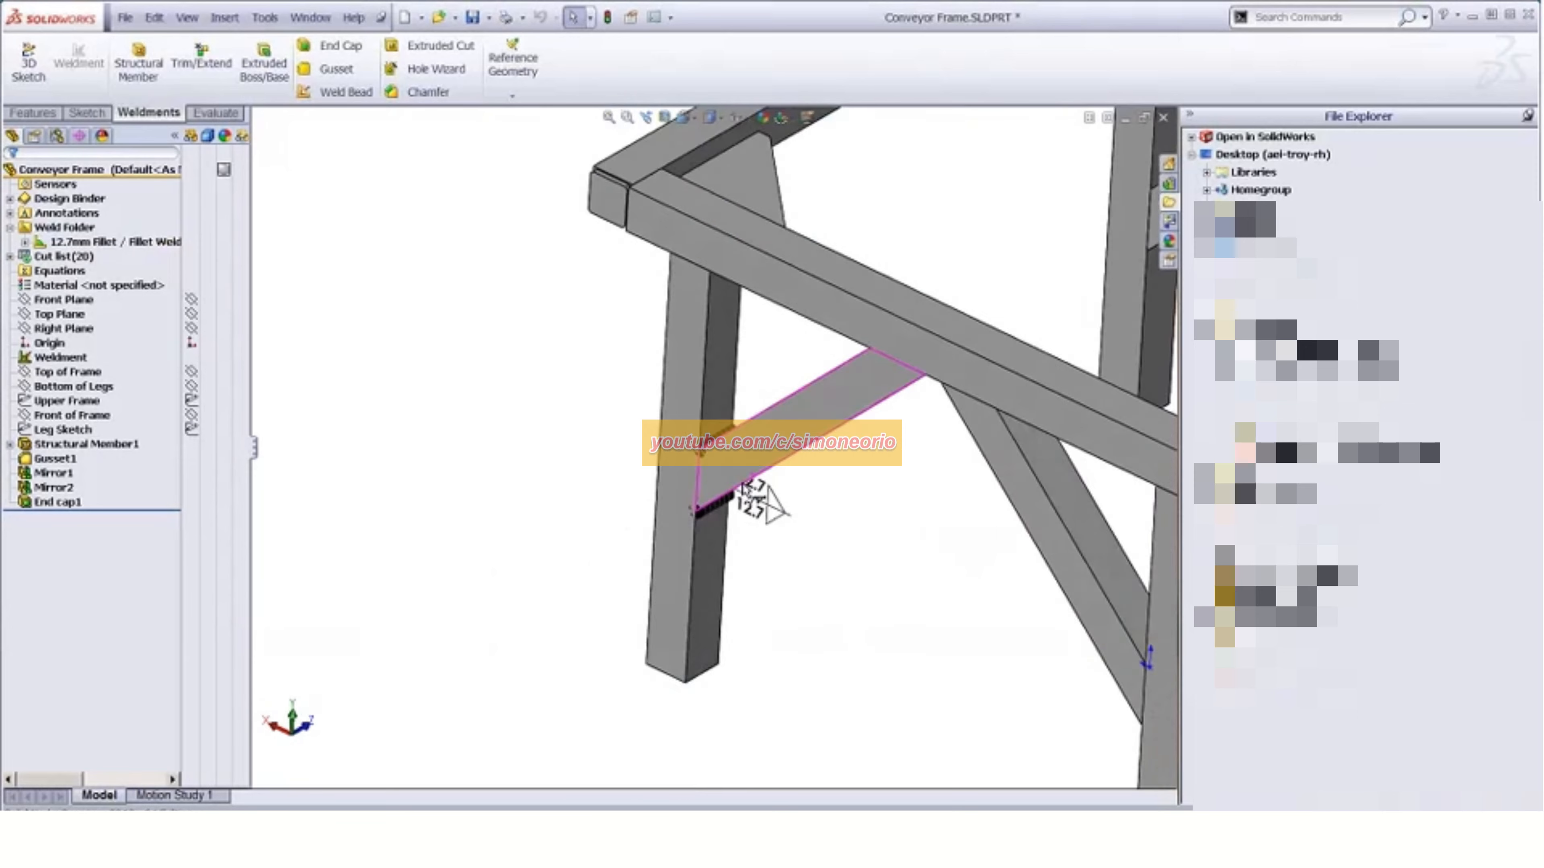
middle_drag(754, 498, 723, 459)
scroll(723, 459, down, 6)
scroll(664, 399, up, 2)
scroll(663, 399, up, 4)
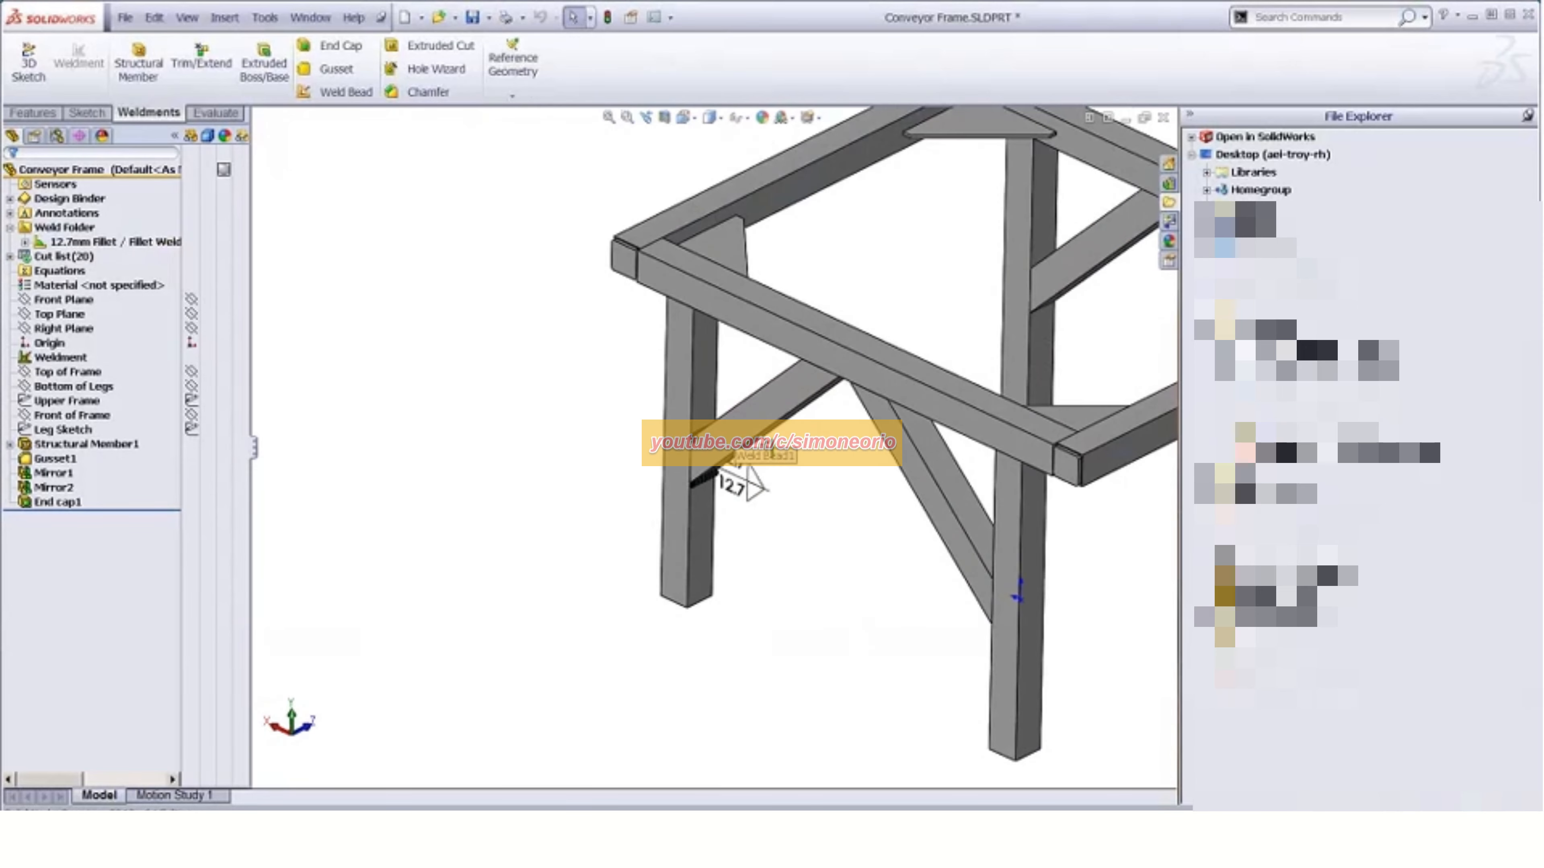
mouse_move(662, 398)
middle_down()
mouse_move(730, 355)
mouse_move(789, 281)
middle_up()
scroll(789, 281, down, 6)
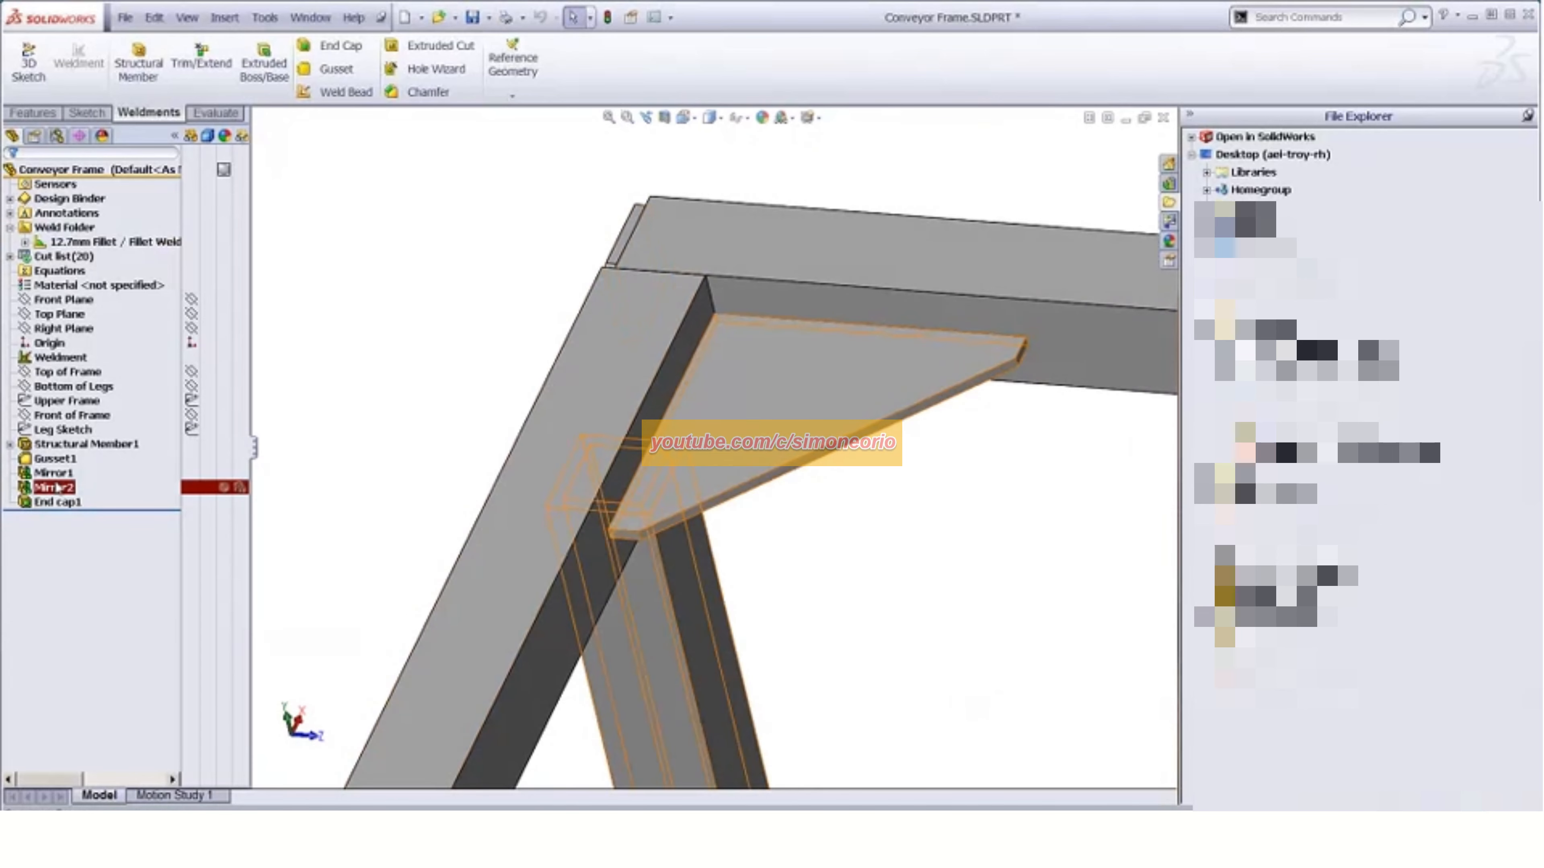
right_click(55, 460)
click(64, 417)
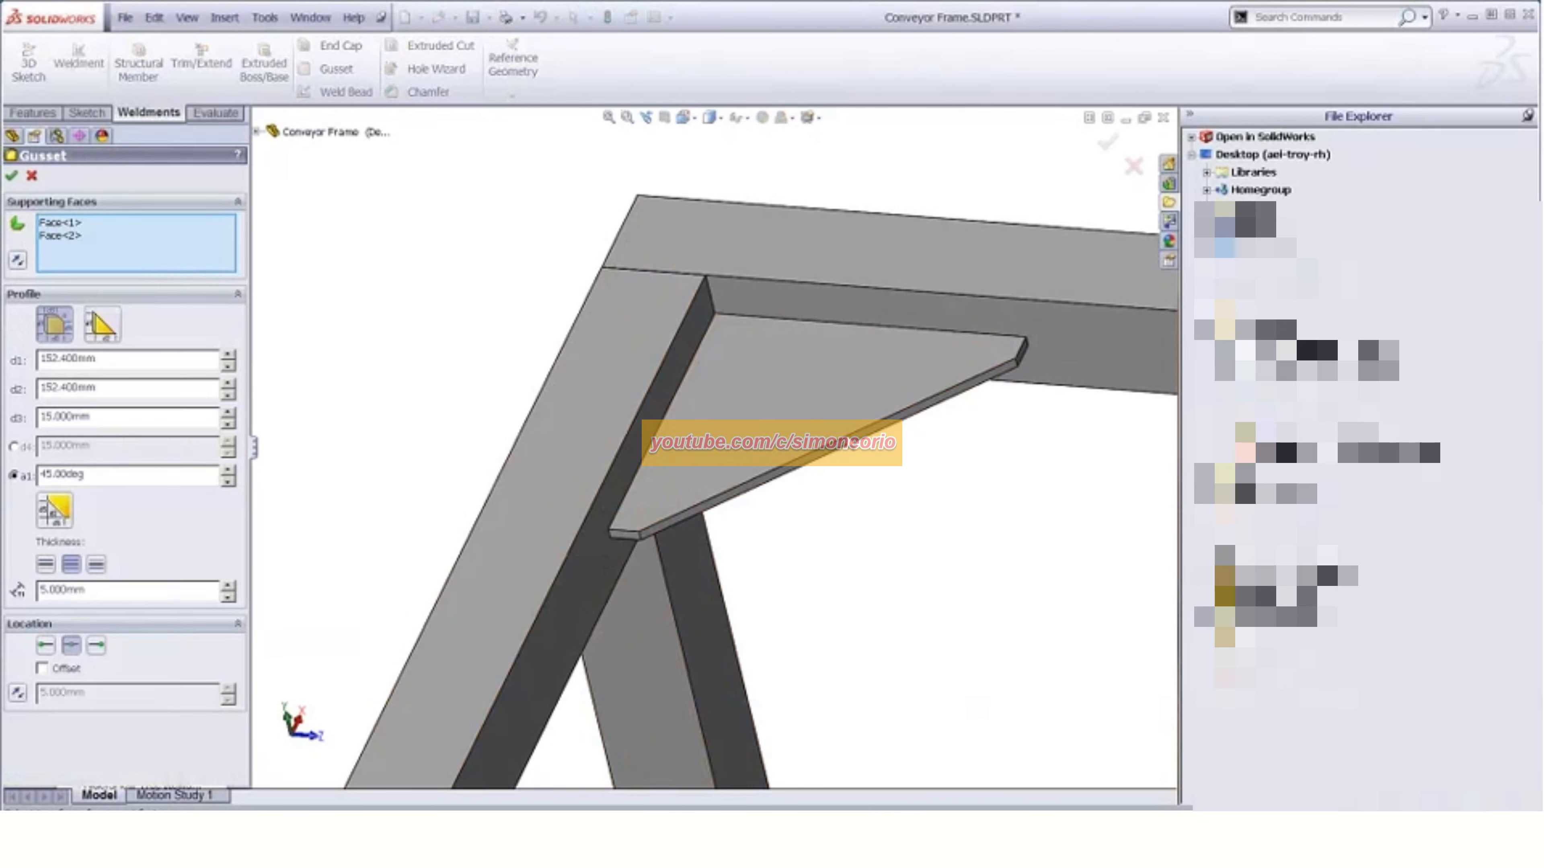
Keep the gusset profile defined by the a1 angle and enable the chamfer at its inner corner
scroll(799, 613, up, 5)
middle_drag(799, 614, 1110, 466)
scroll(779, 397, down, 7)
middle_drag(698, 441, 708, 432)
scroll(682, 334, down, 3)
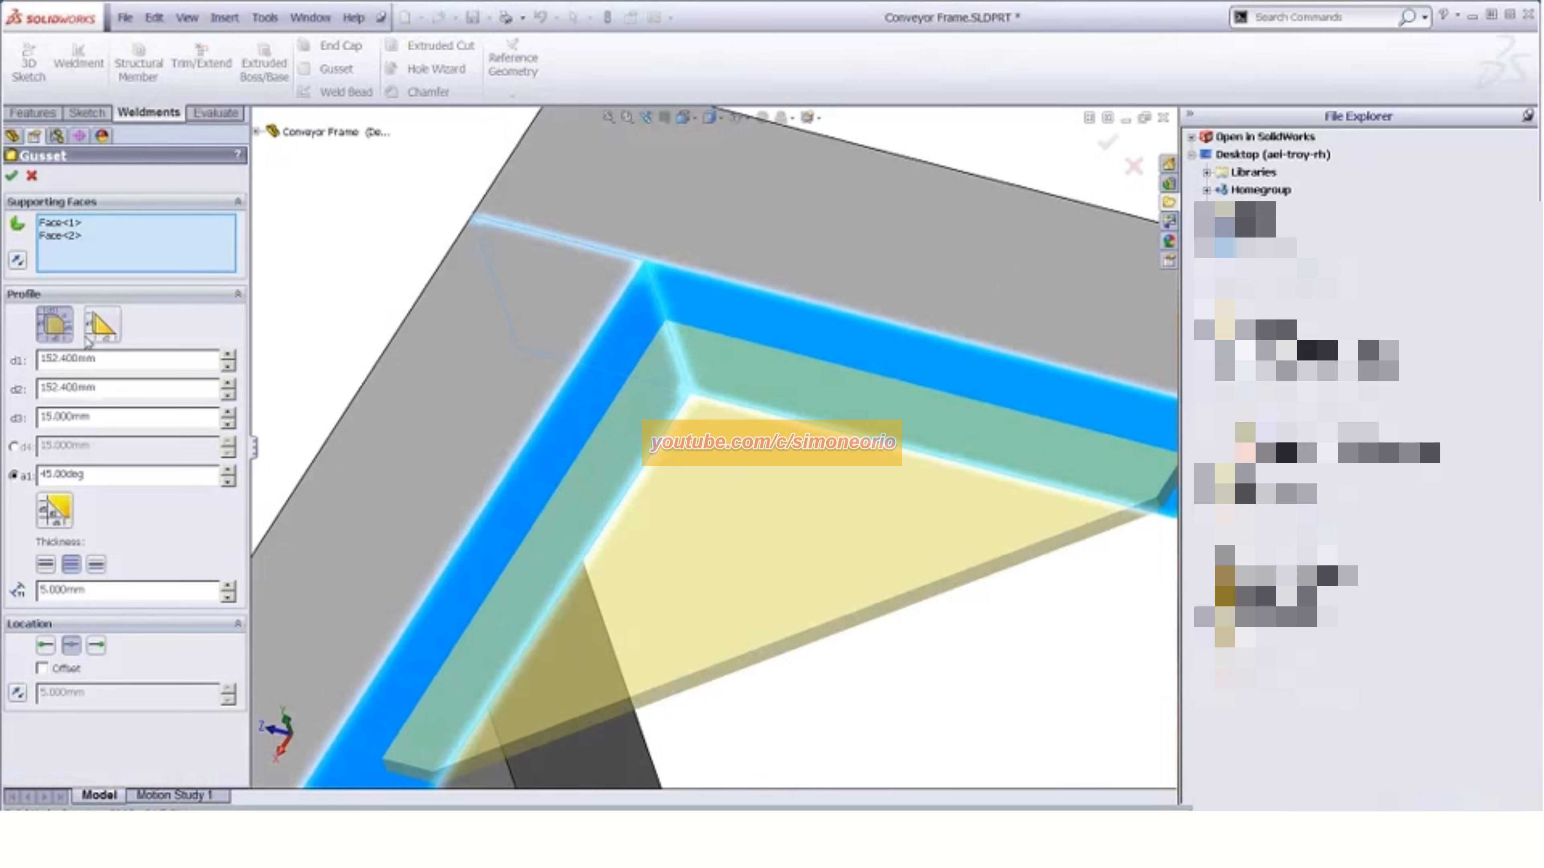
click(13, 446)
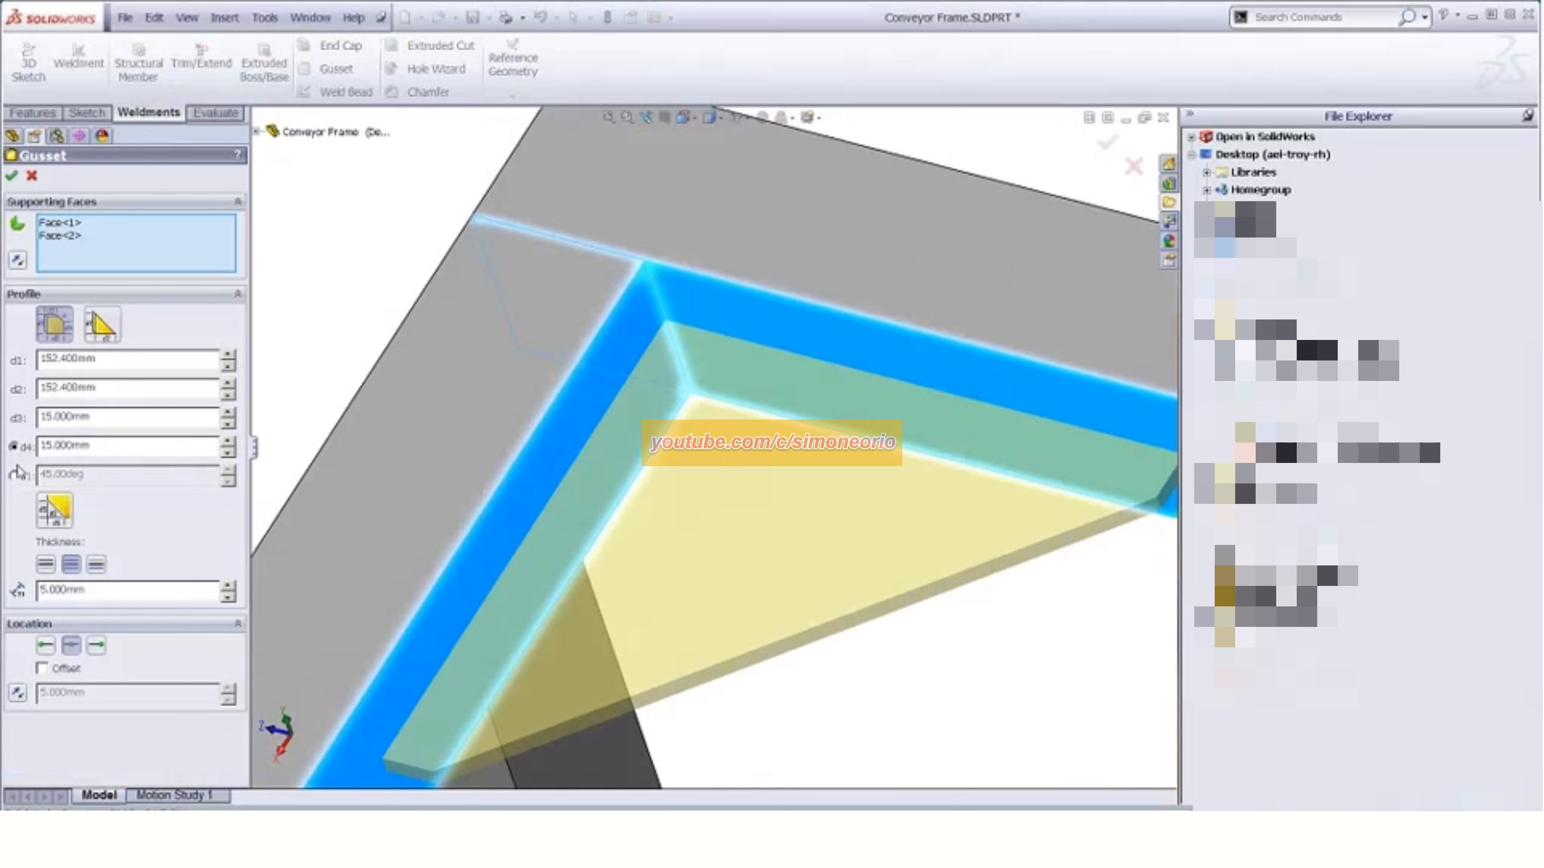
click(18, 475)
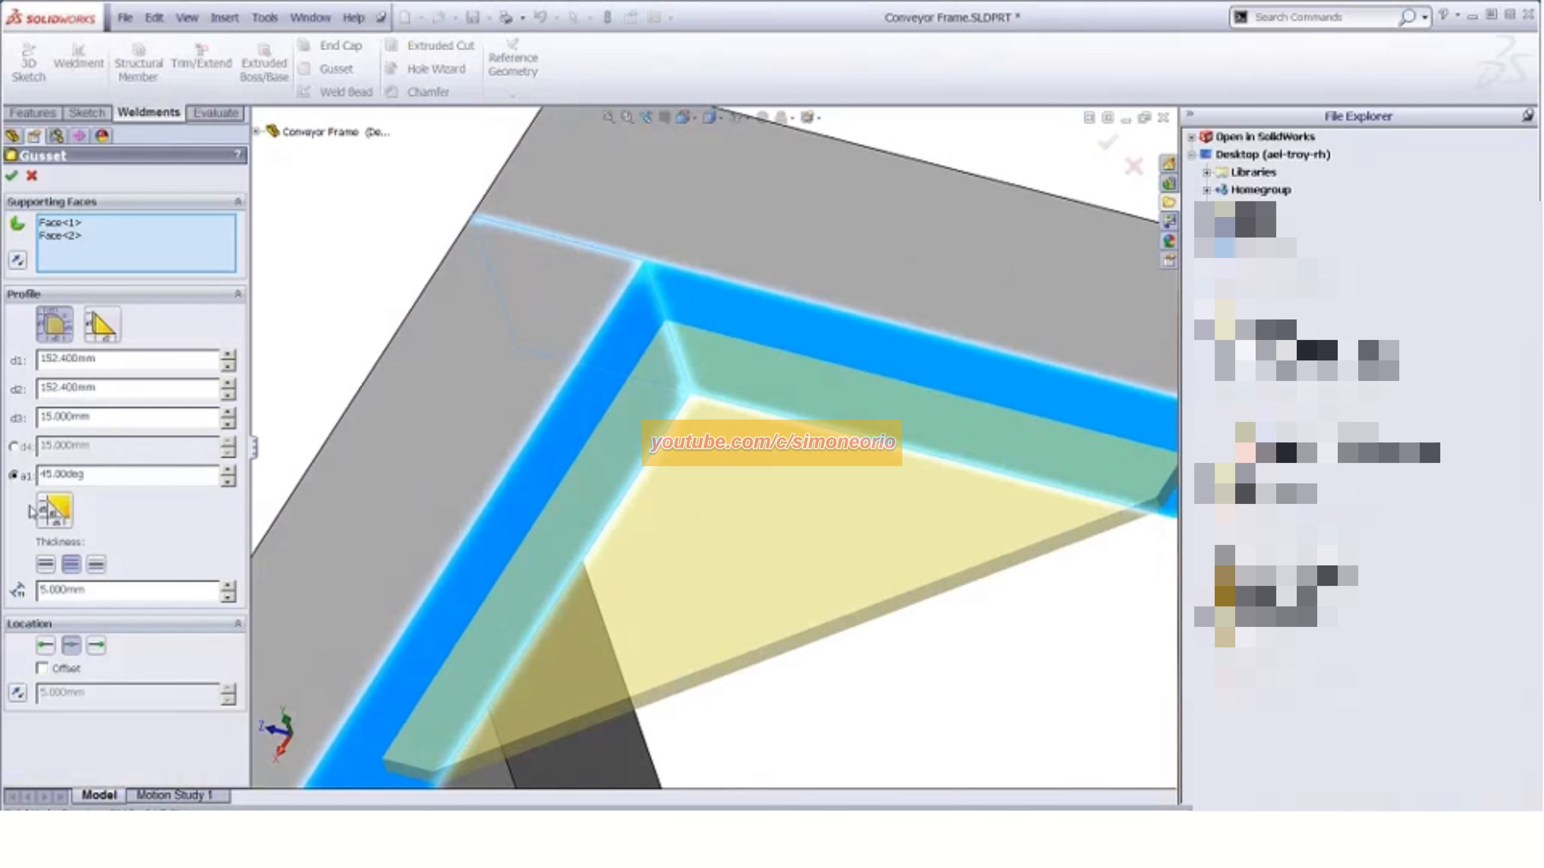
click(56, 515)
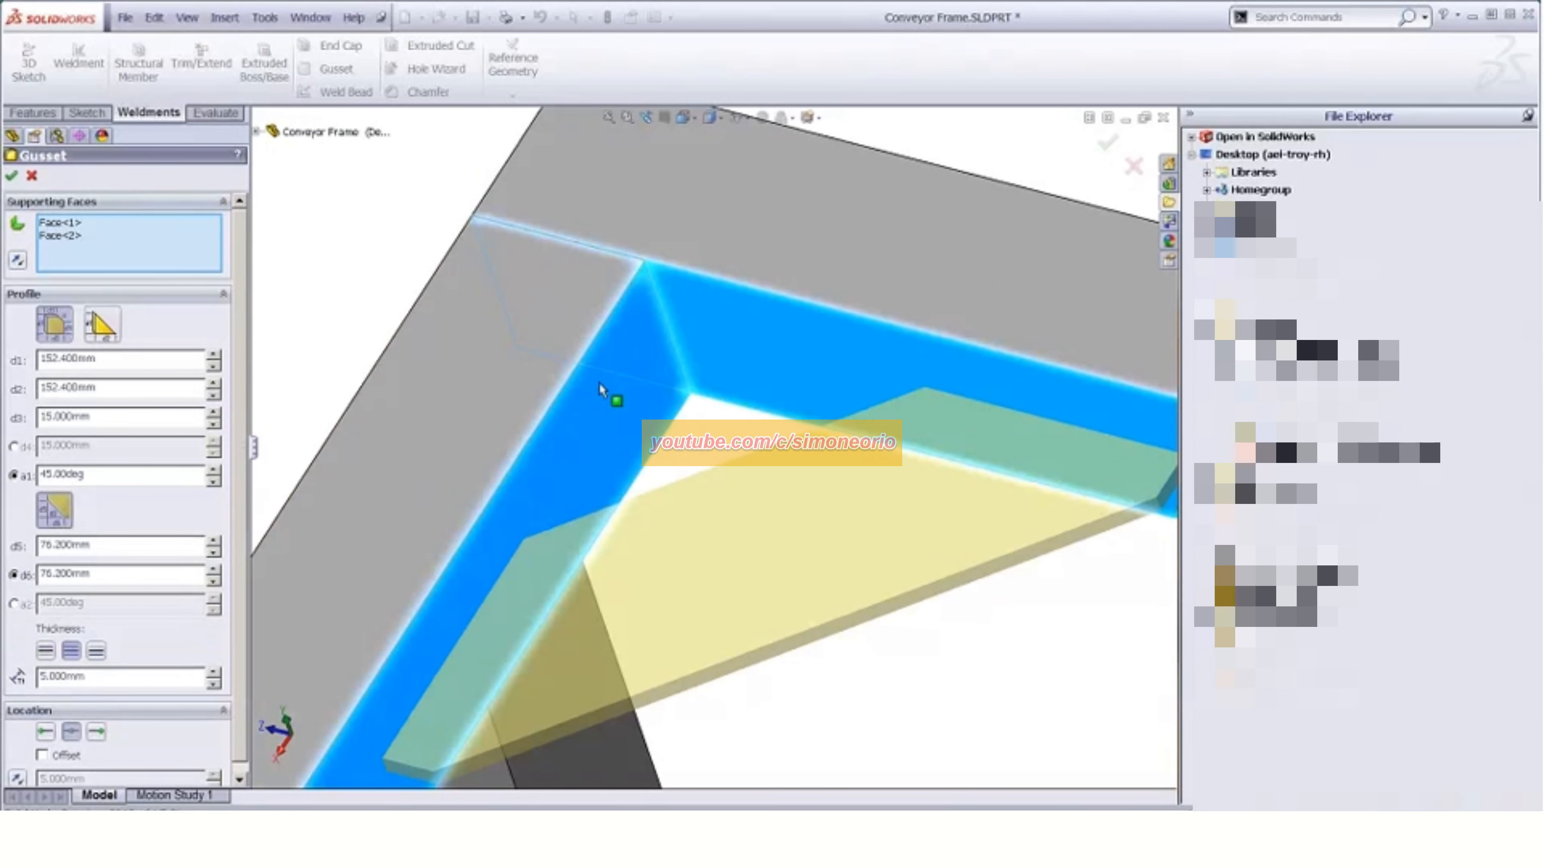
scroll(808, 419, up, 4)
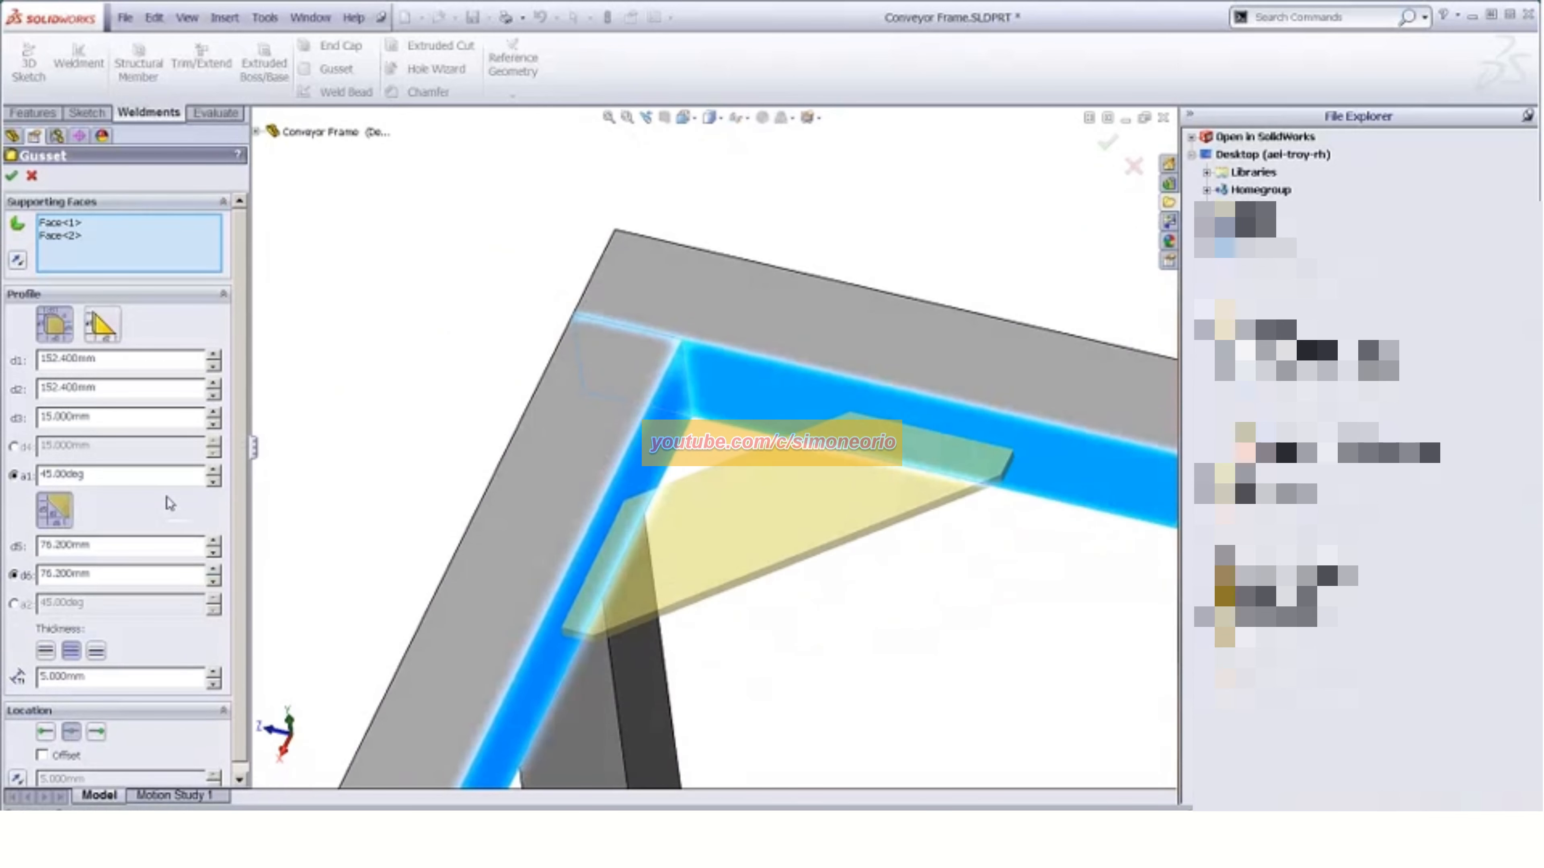
Set the gusset's chamfer distances d5 and d6 to 1 in each and accept the edited gusset
drag(106, 543, 14, 546)
text(1in)
key(Return)
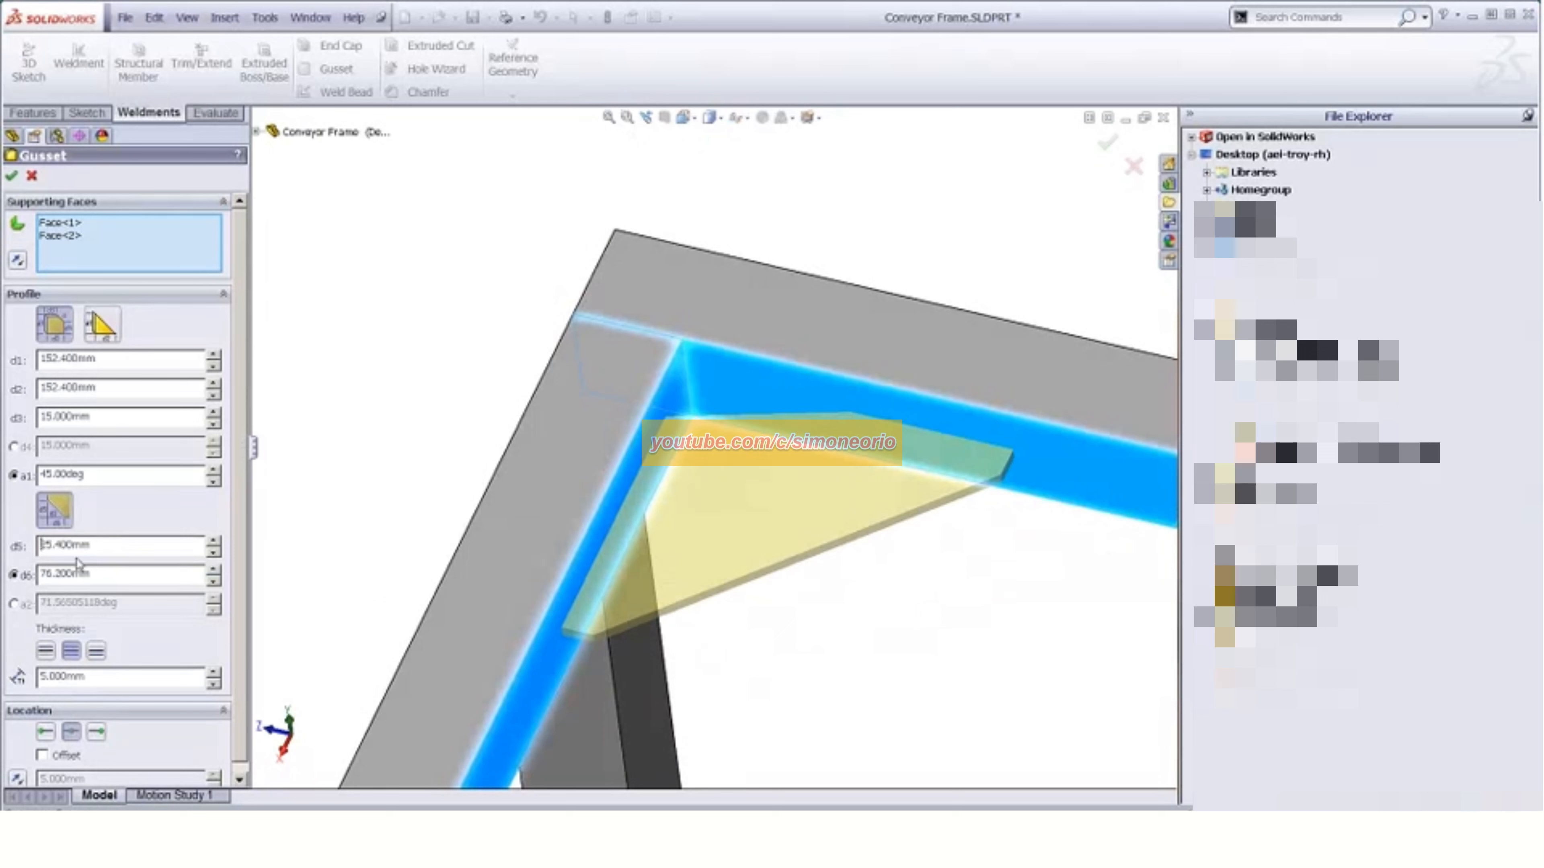
drag(79, 573, 3, 587)
text(1in)
key(Return)
scroll(625, 412, down, 5)
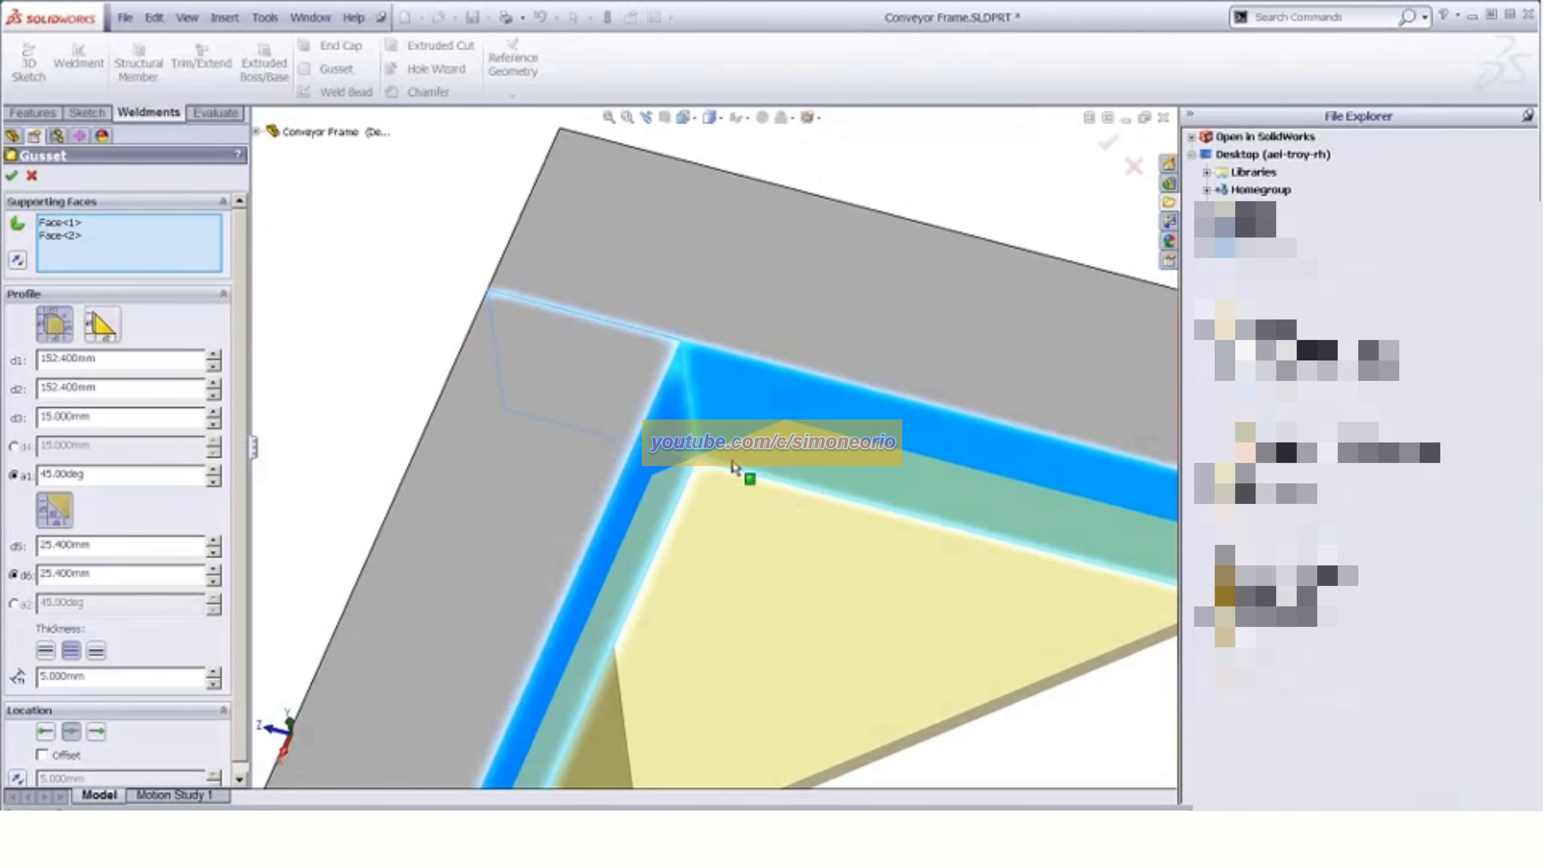
scroll(687, 446, down, 2)
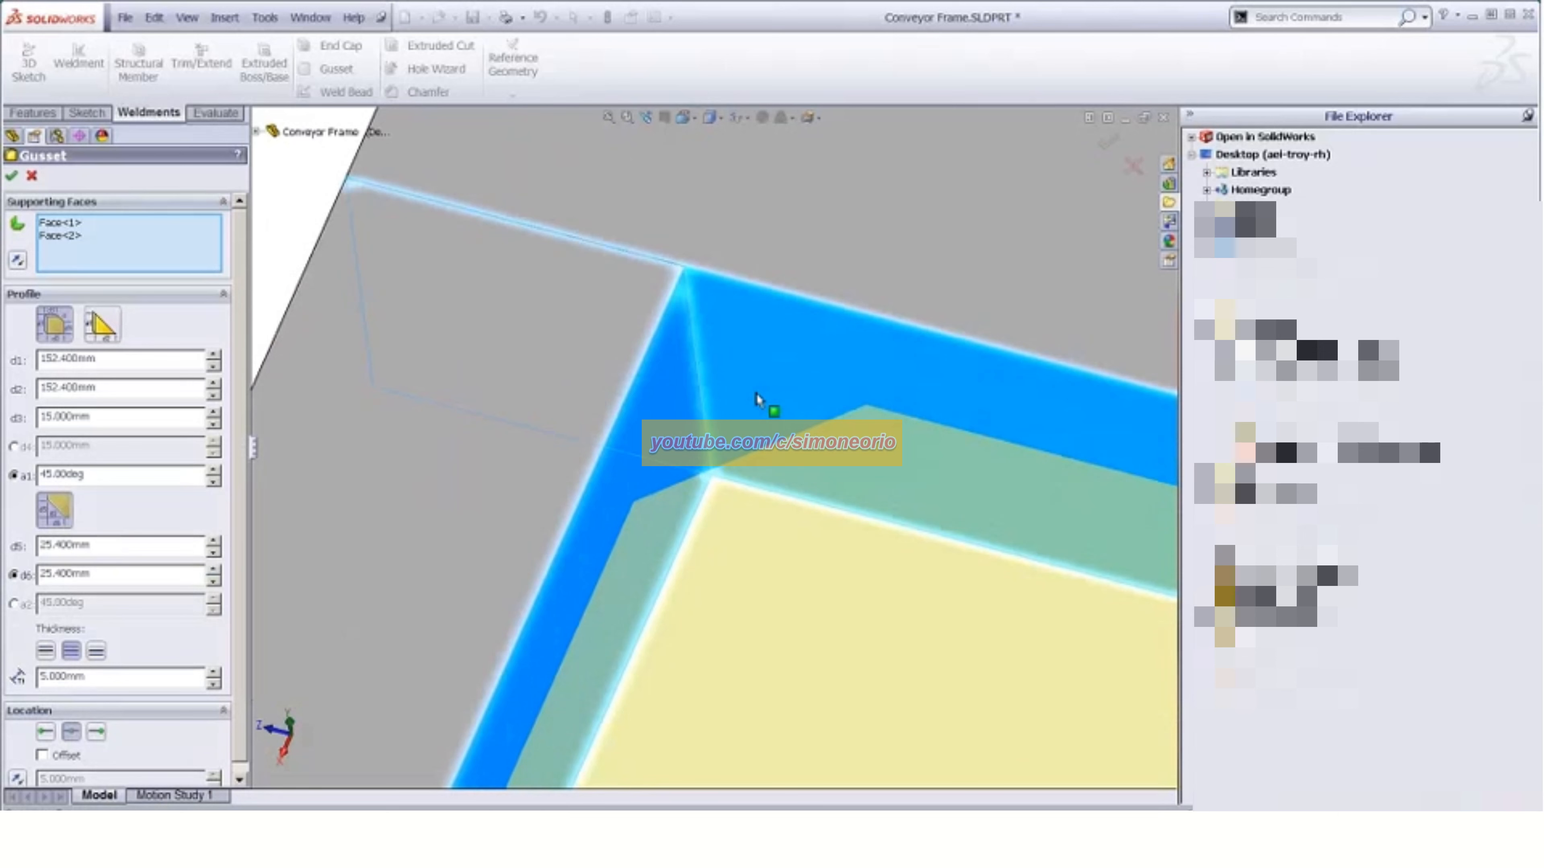
scroll(720, 510, up, 3)
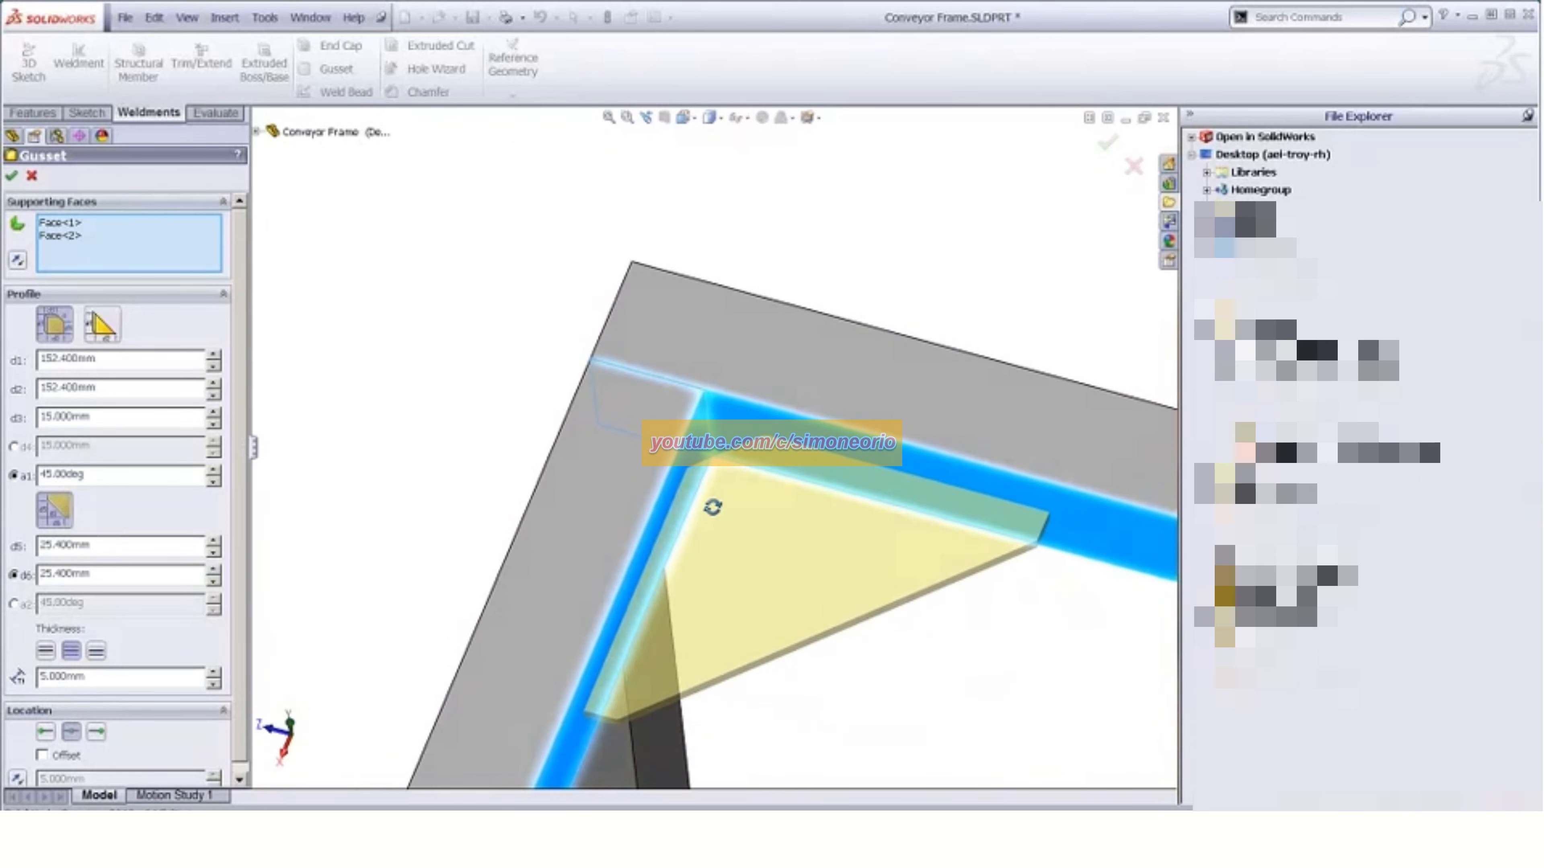
scroll(716, 383, down, 3)
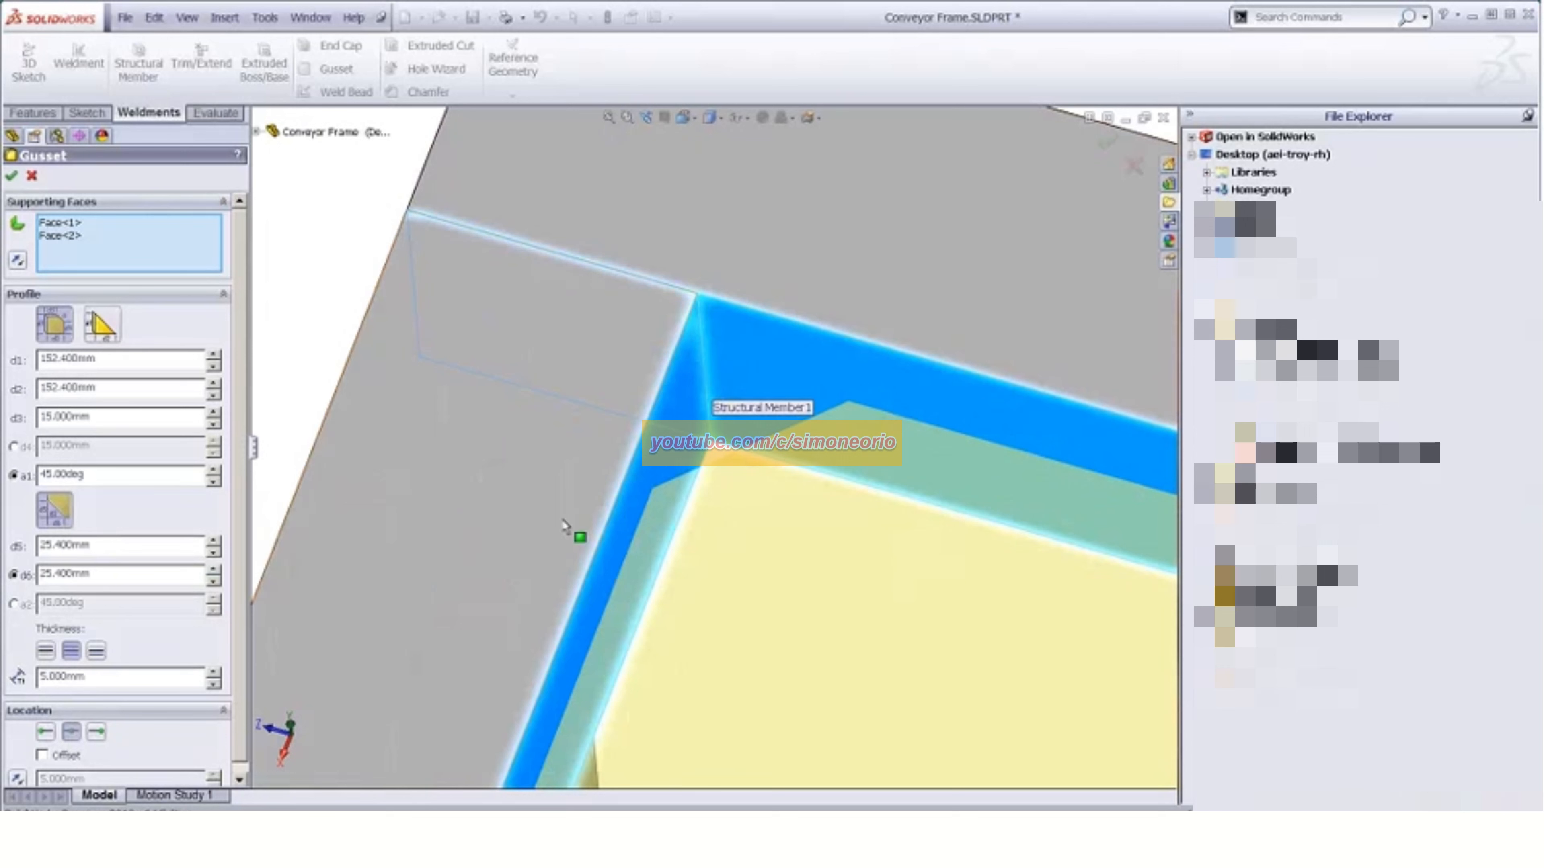
click(12, 176)
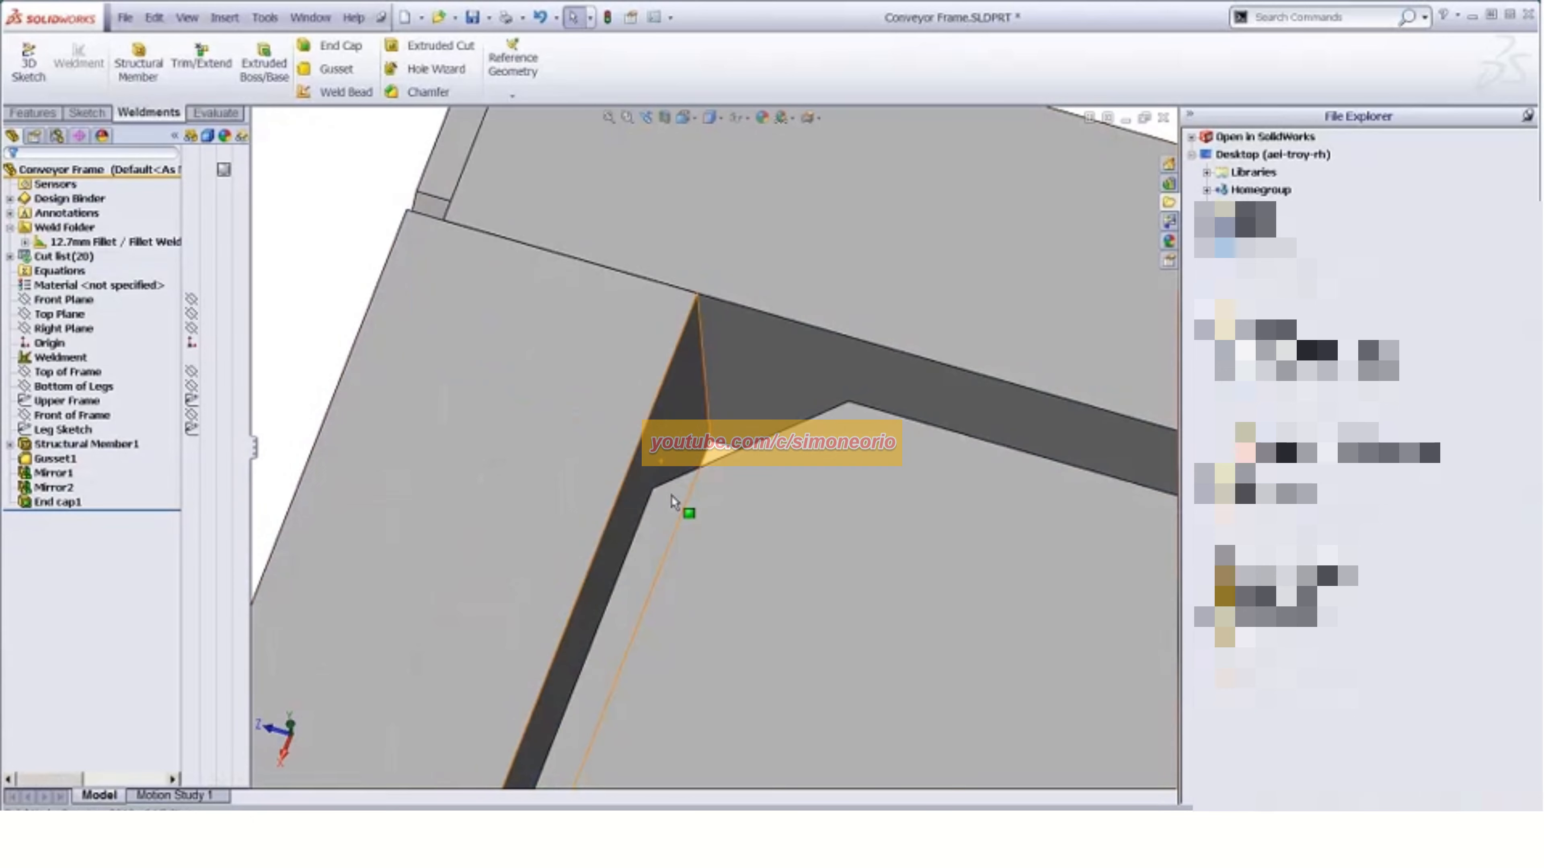
Start a weld bead of size 0.25 mm on the corner gusset's edge along the side rail, welded all around
scroll(722, 524, up, 10)
middle_drag(700, 535, 699, 465)
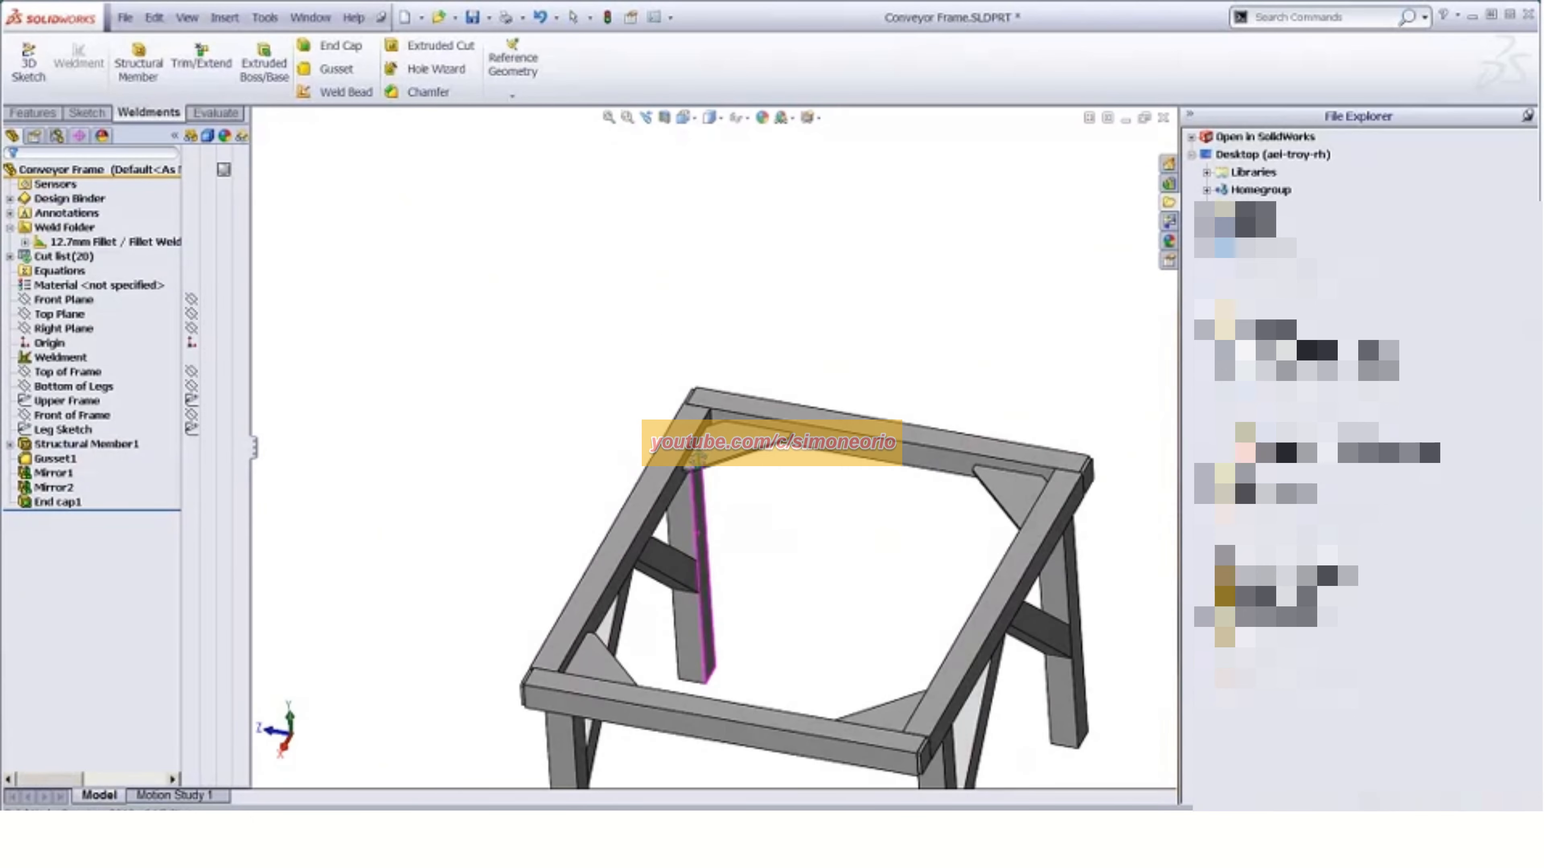
scroll(698, 419, down, 8)
click(340, 92)
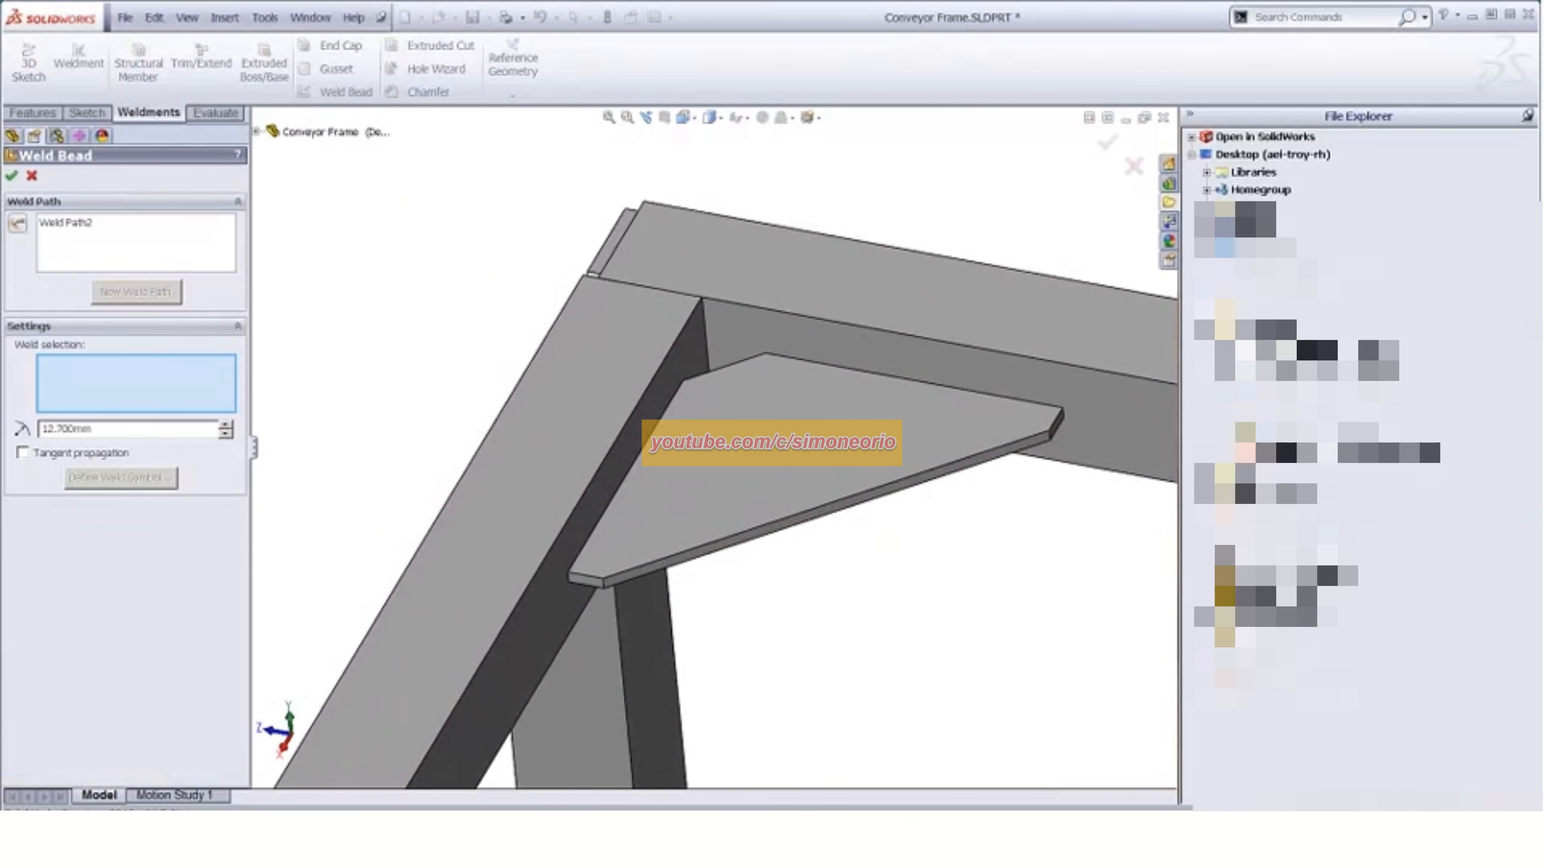
click(121, 430)
text(.25)
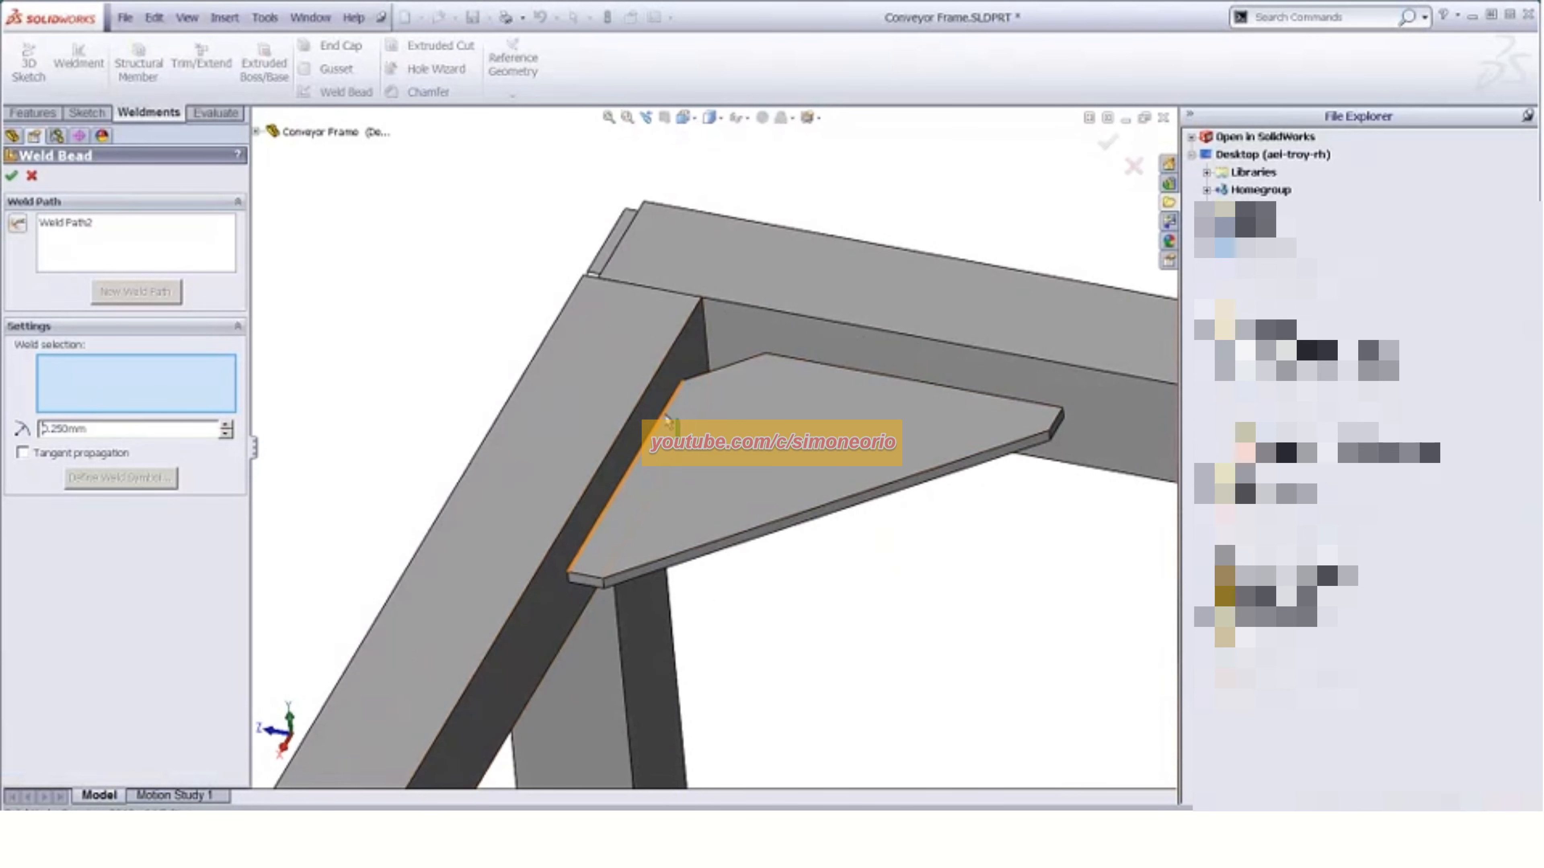
click(627, 573)
scroll(638, 581, down, 4)
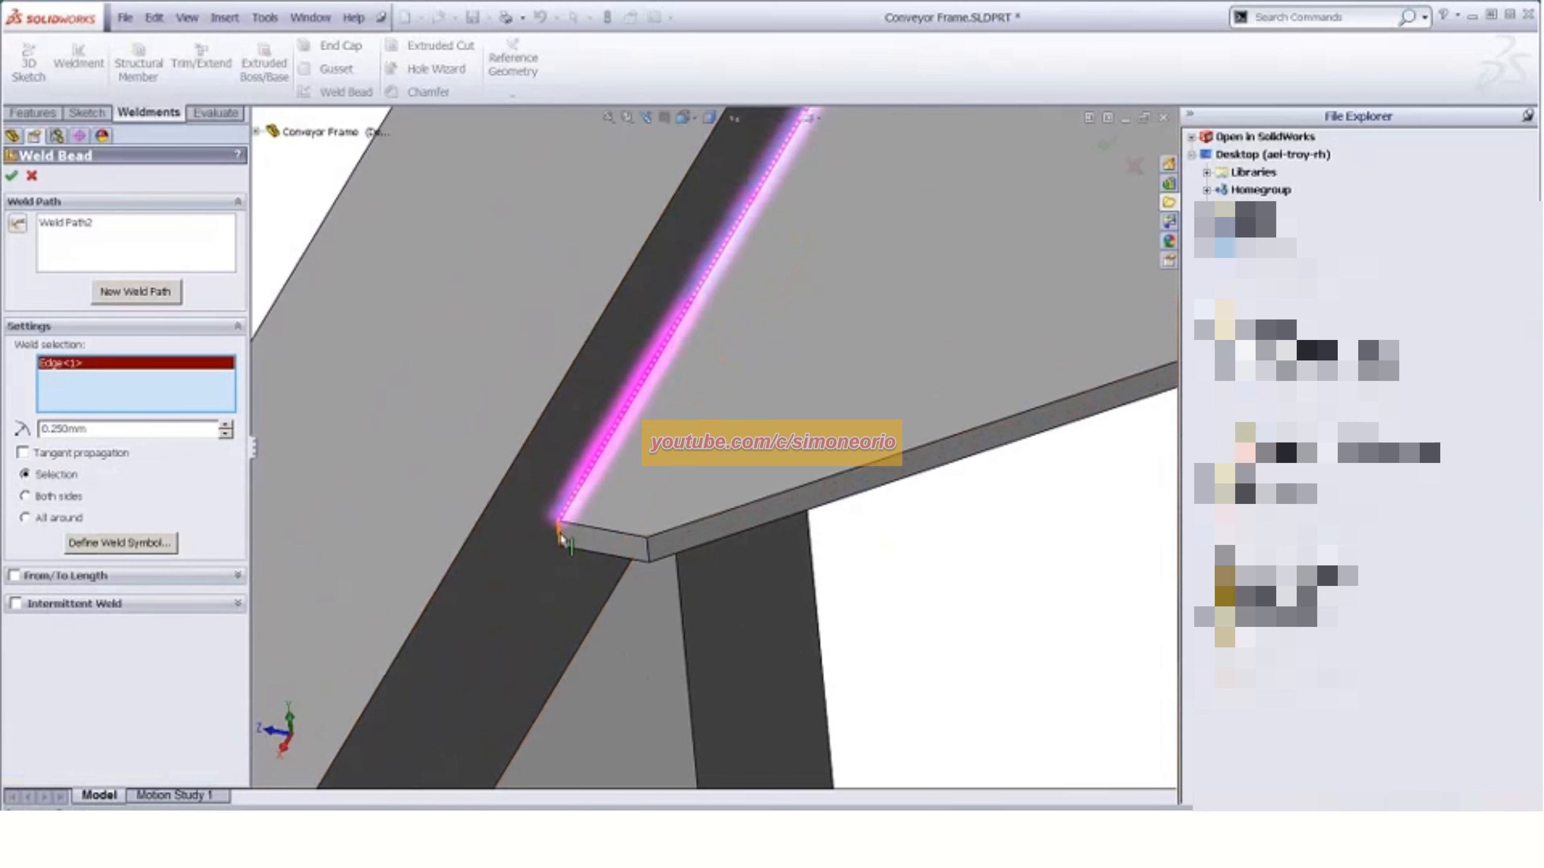
click(59, 520)
scroll(599, 537, up, 3)
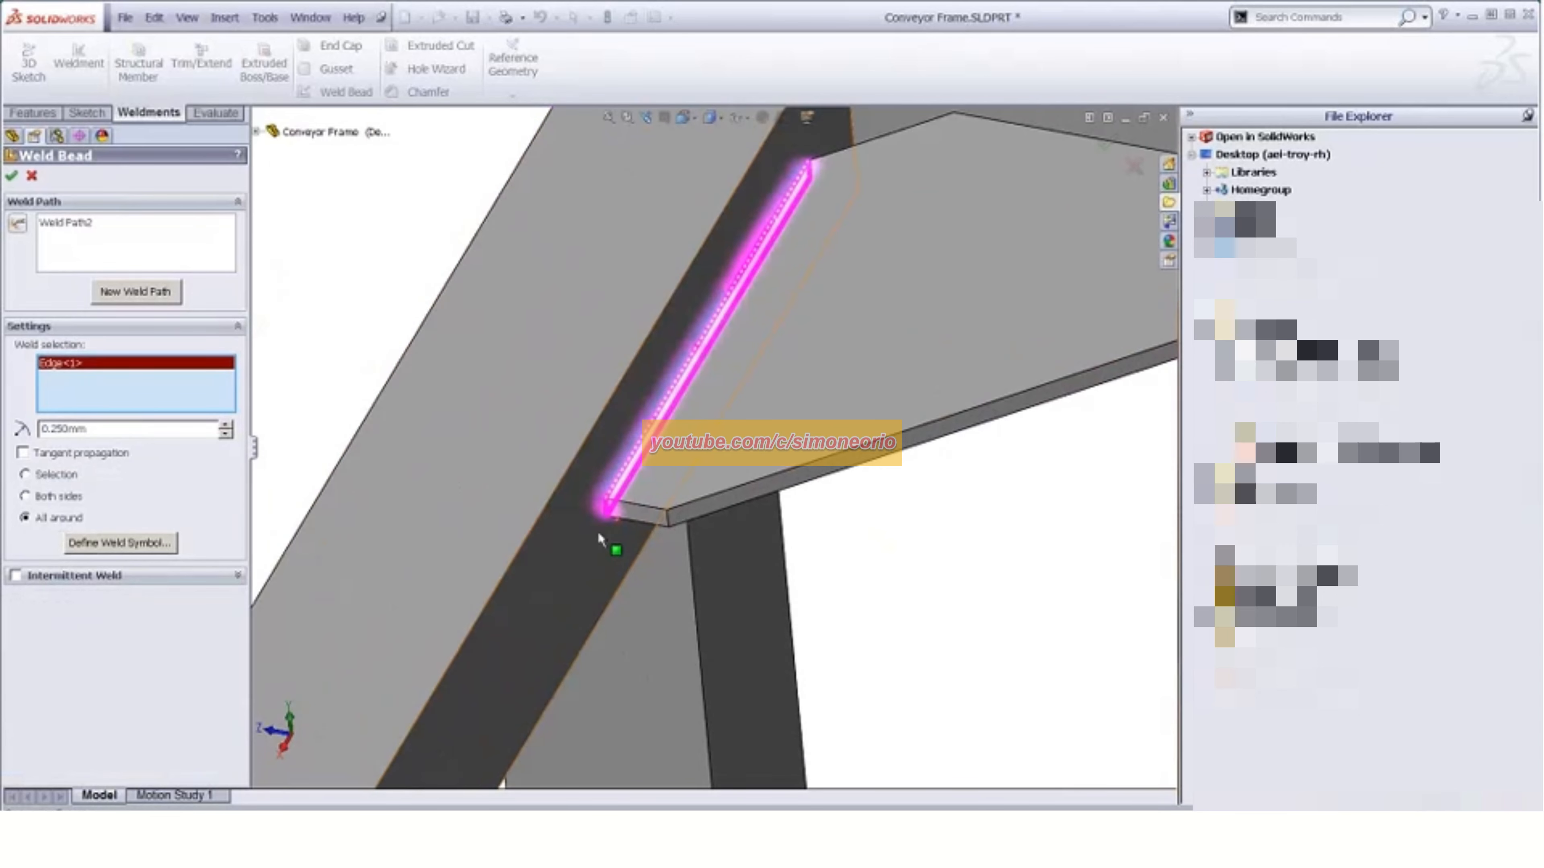
scroll(603, 457, down, 1)
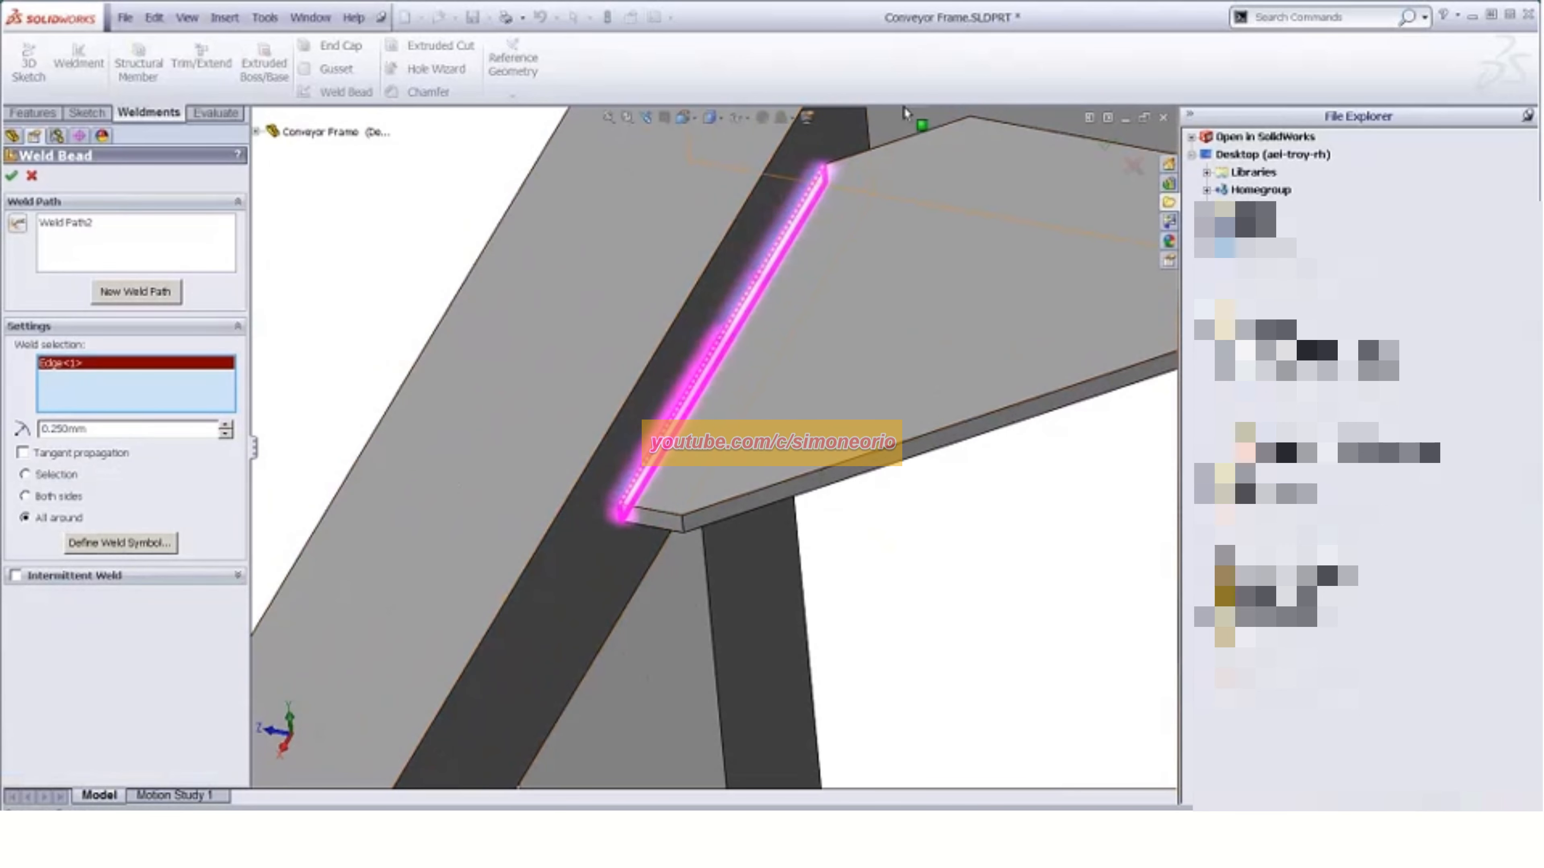
Set the gusset weld's bead size to 0.125 mm
double_click(105, 431)
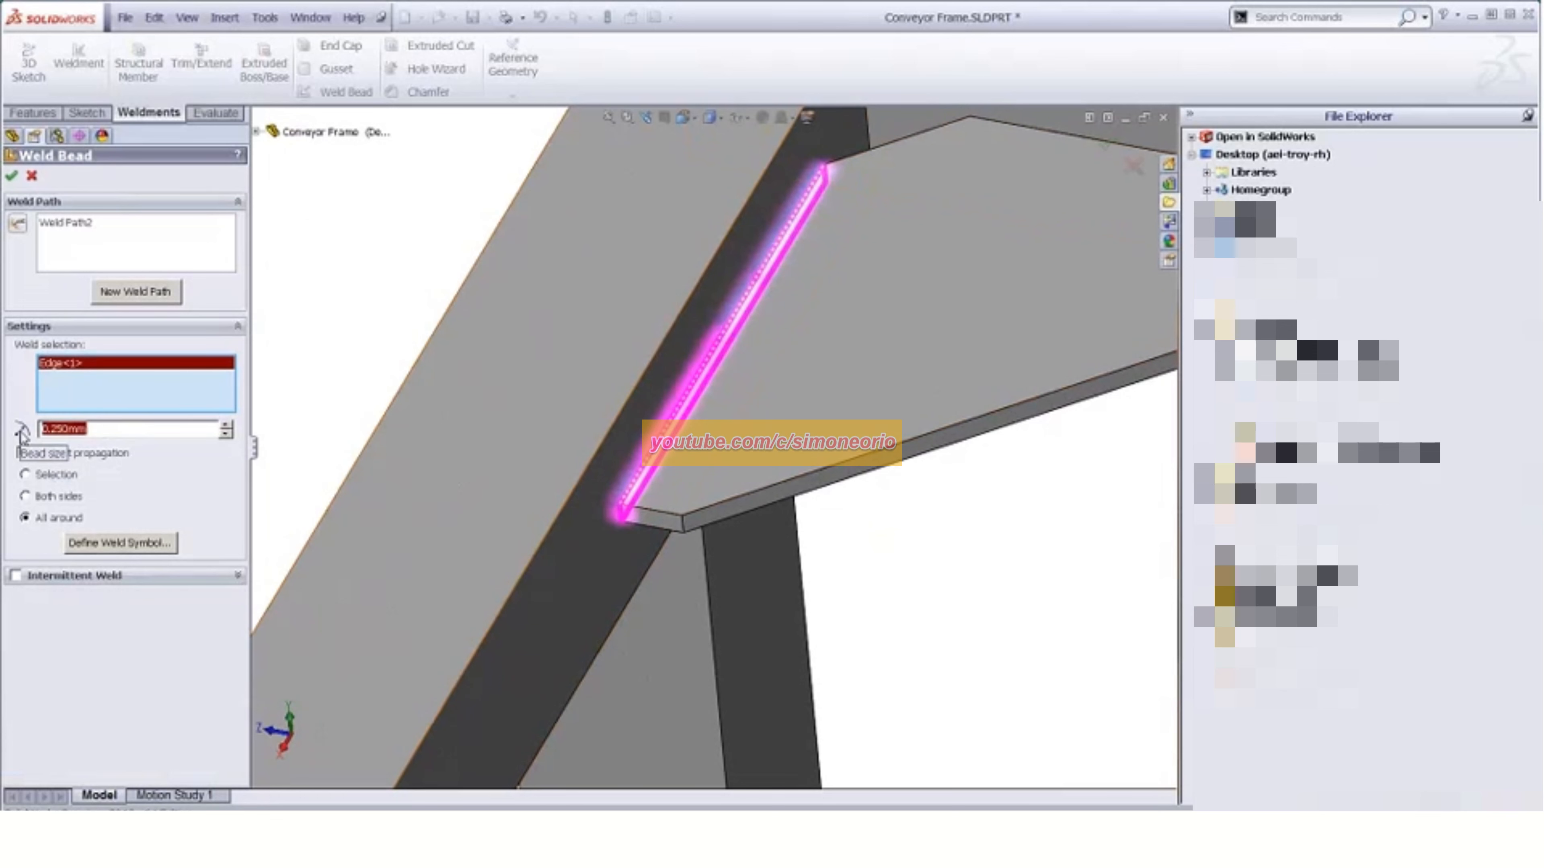
text(.125)
key(Return)
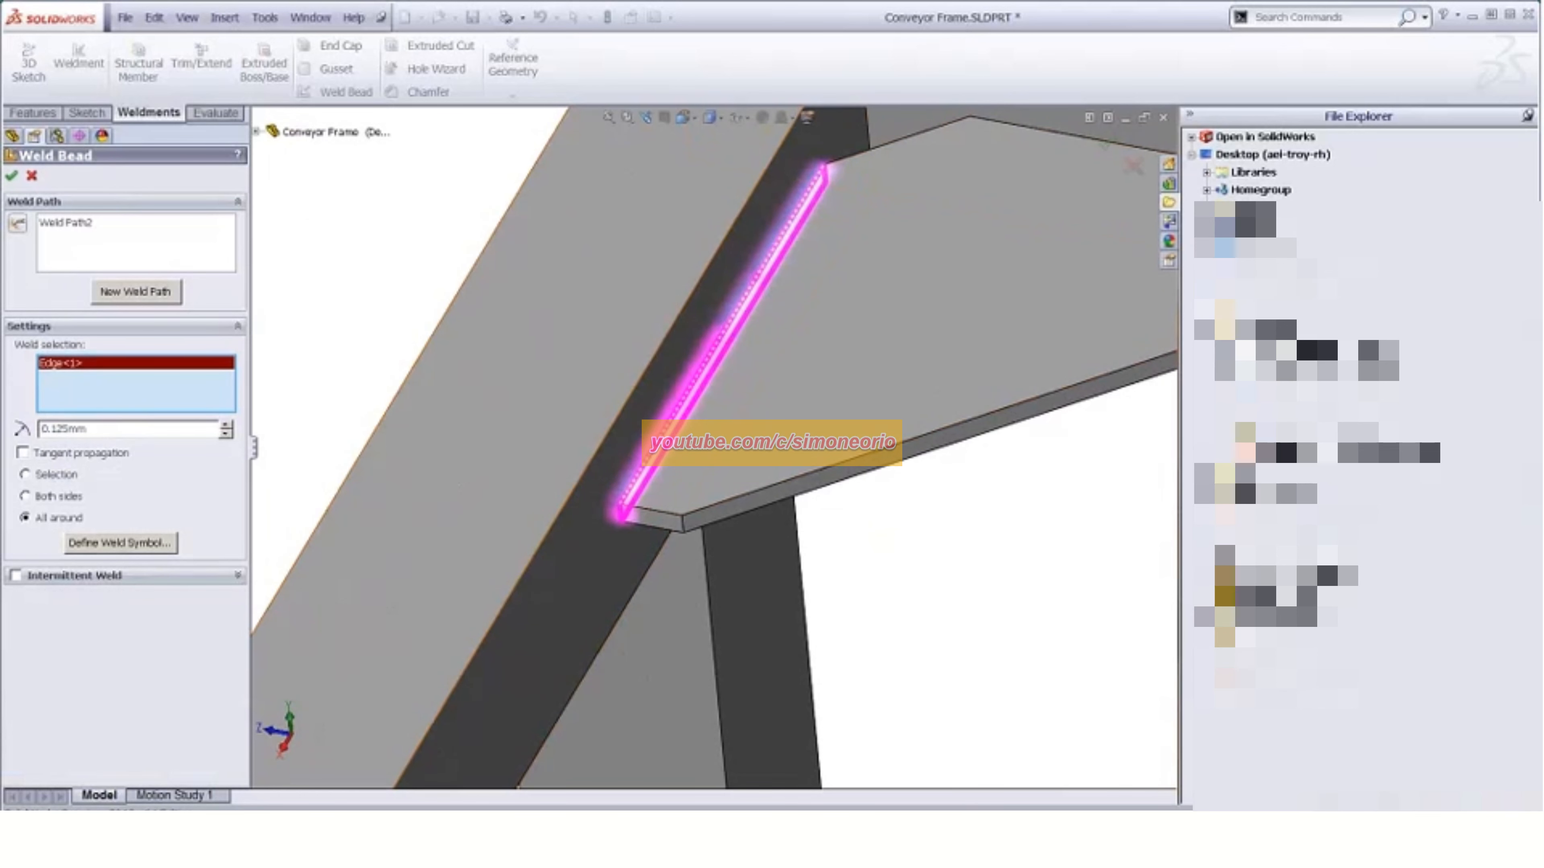
scroll(1072, 363, up, 4)
scroll(1073, 360, down, 2)
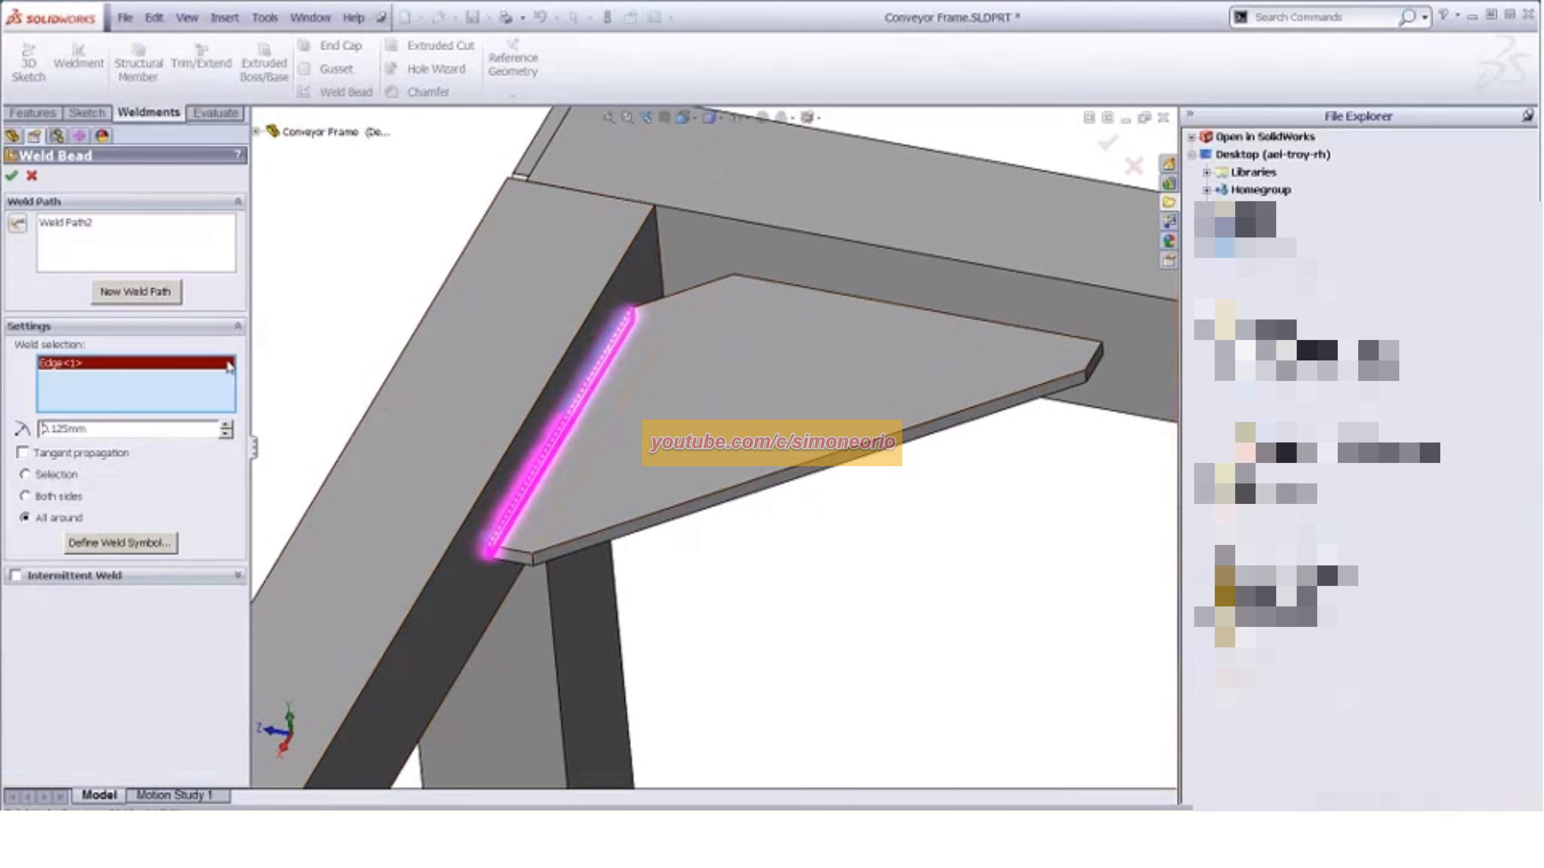
Add a second all-around weld path along the gusset's edge on the adjoining rail and accept the weld beads
click(137, 292)
click(904, 321)
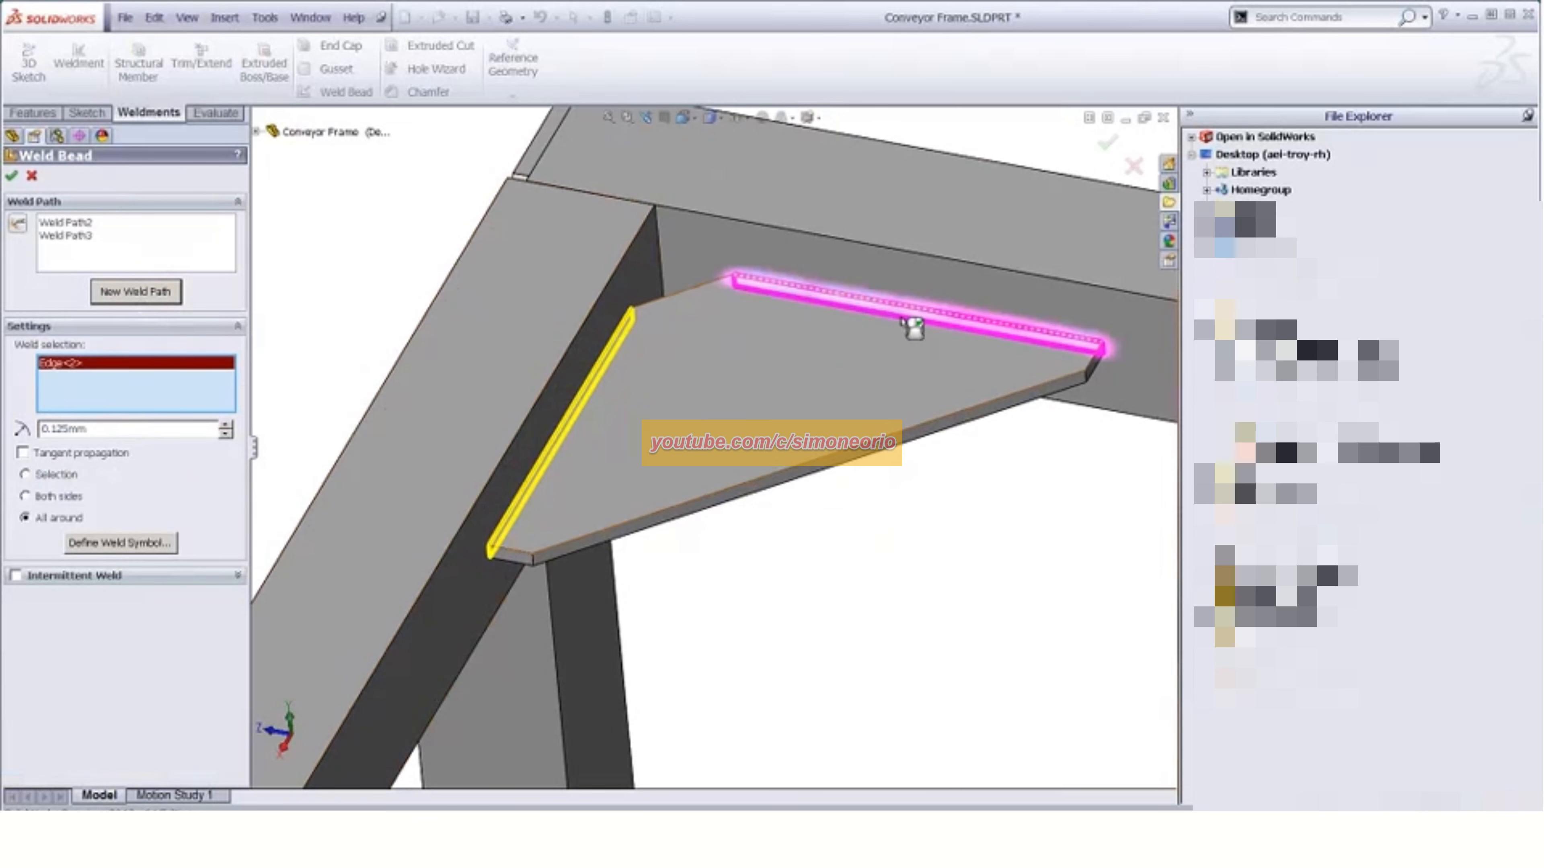
scroll(891, 548, up, 5)
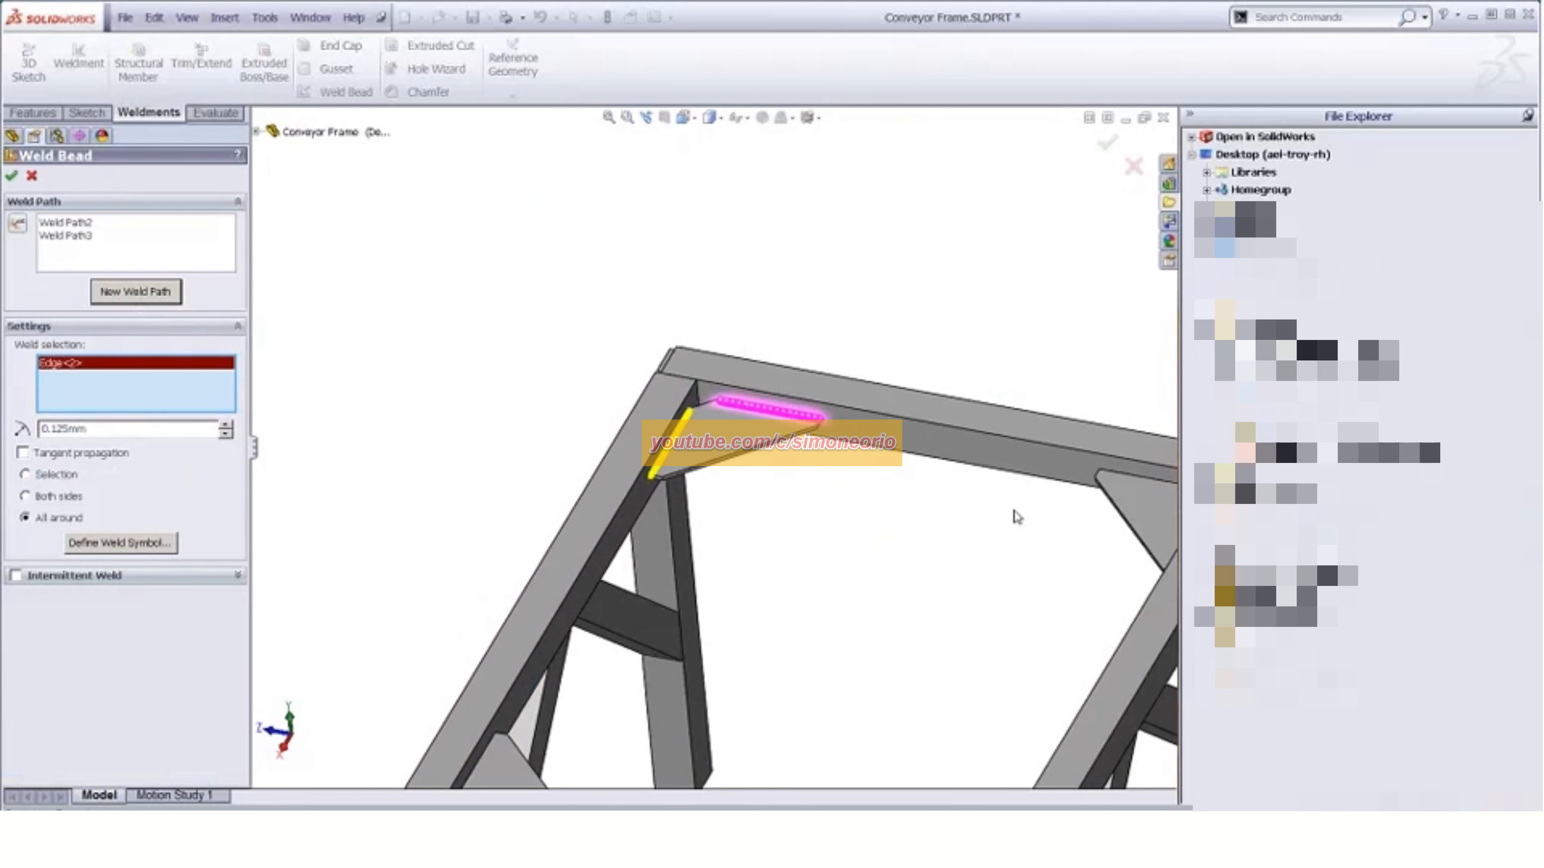
scroll(1017, 517, down, 1)
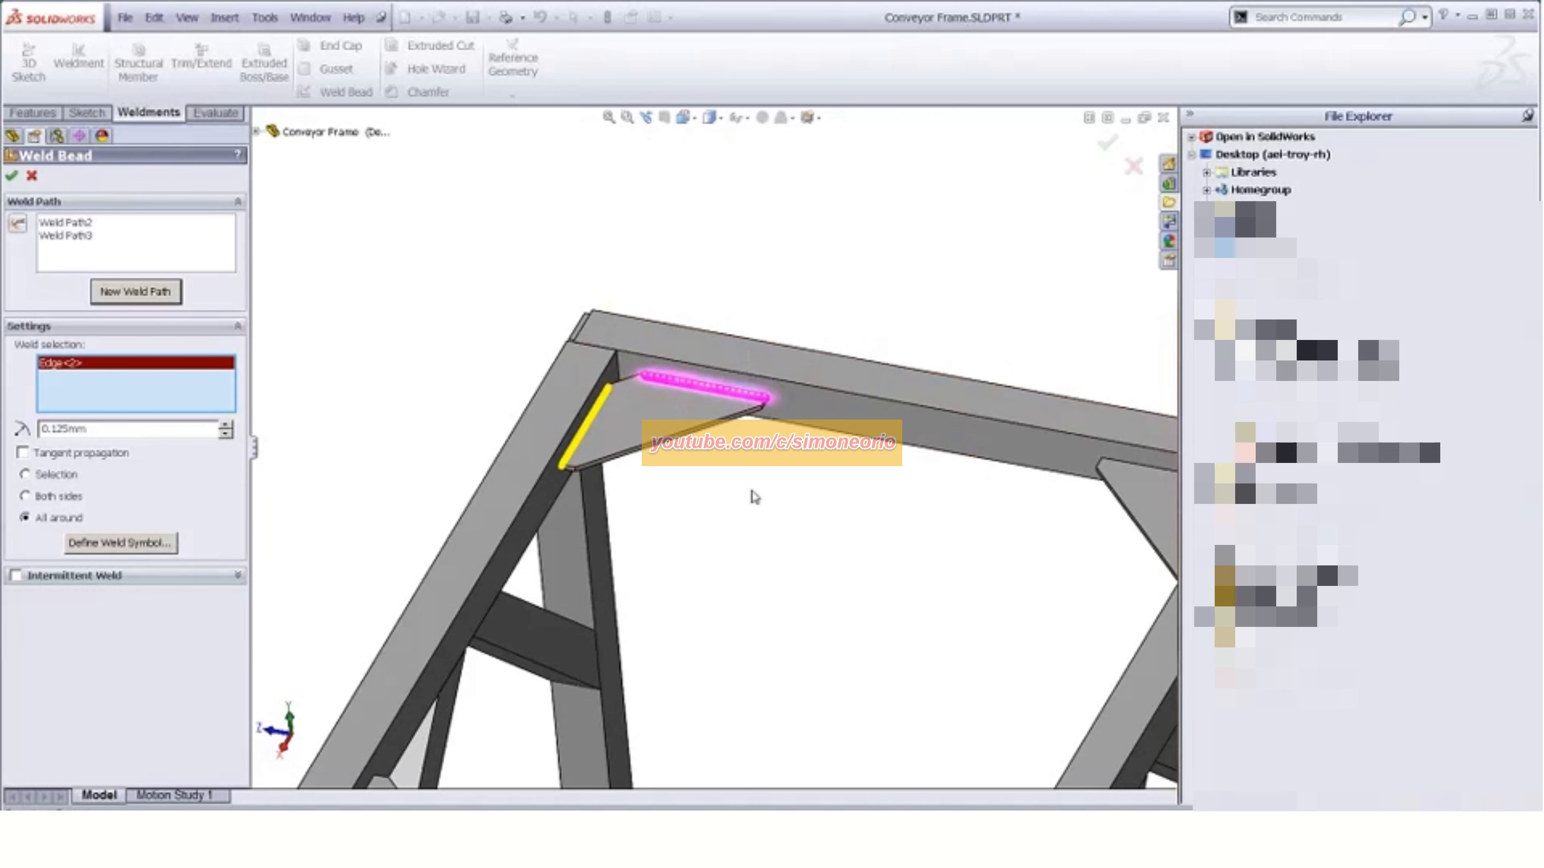
scroll(717, 470, down, 2)
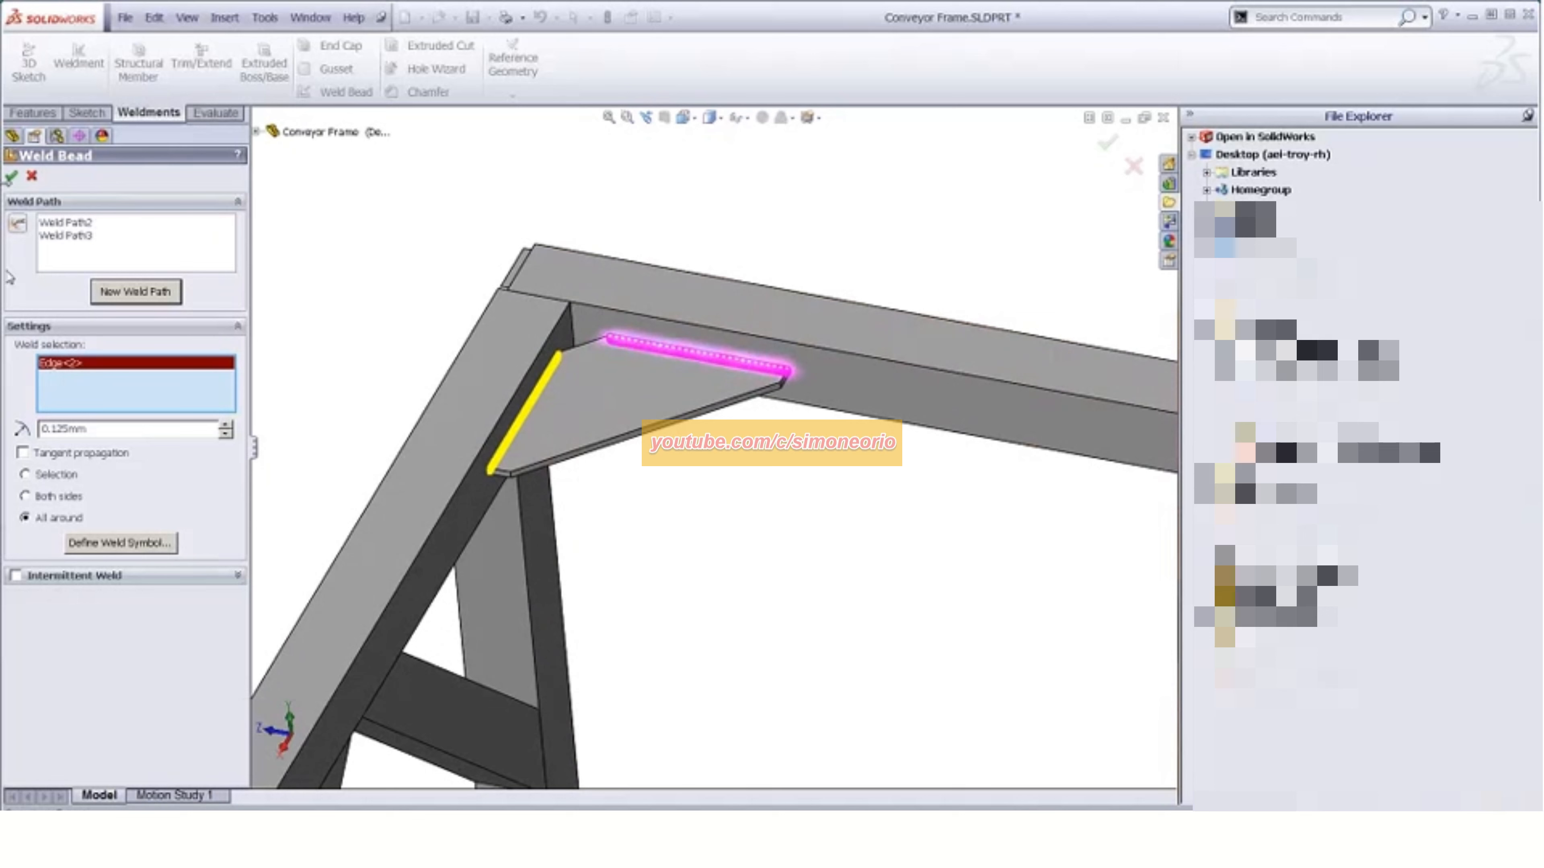
click(12, 176)
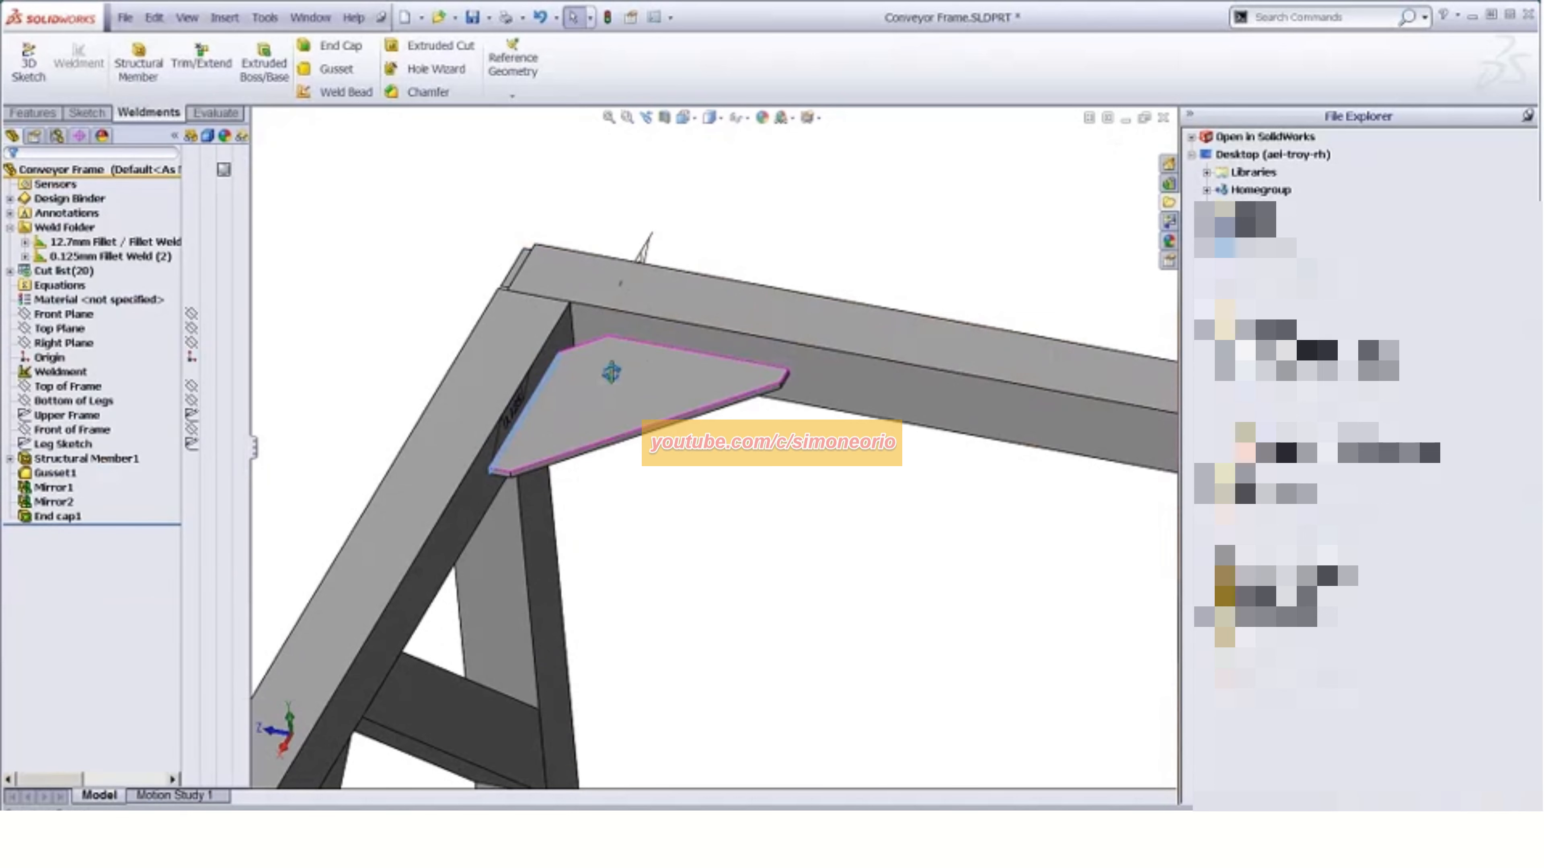
Examine the gusset welds on the model, the 0.125 mm weld's available commands in the weld folder, and the display visibility options
middle_drag(610, 358, 543, 438)
scroll(543, 438, down, 1)
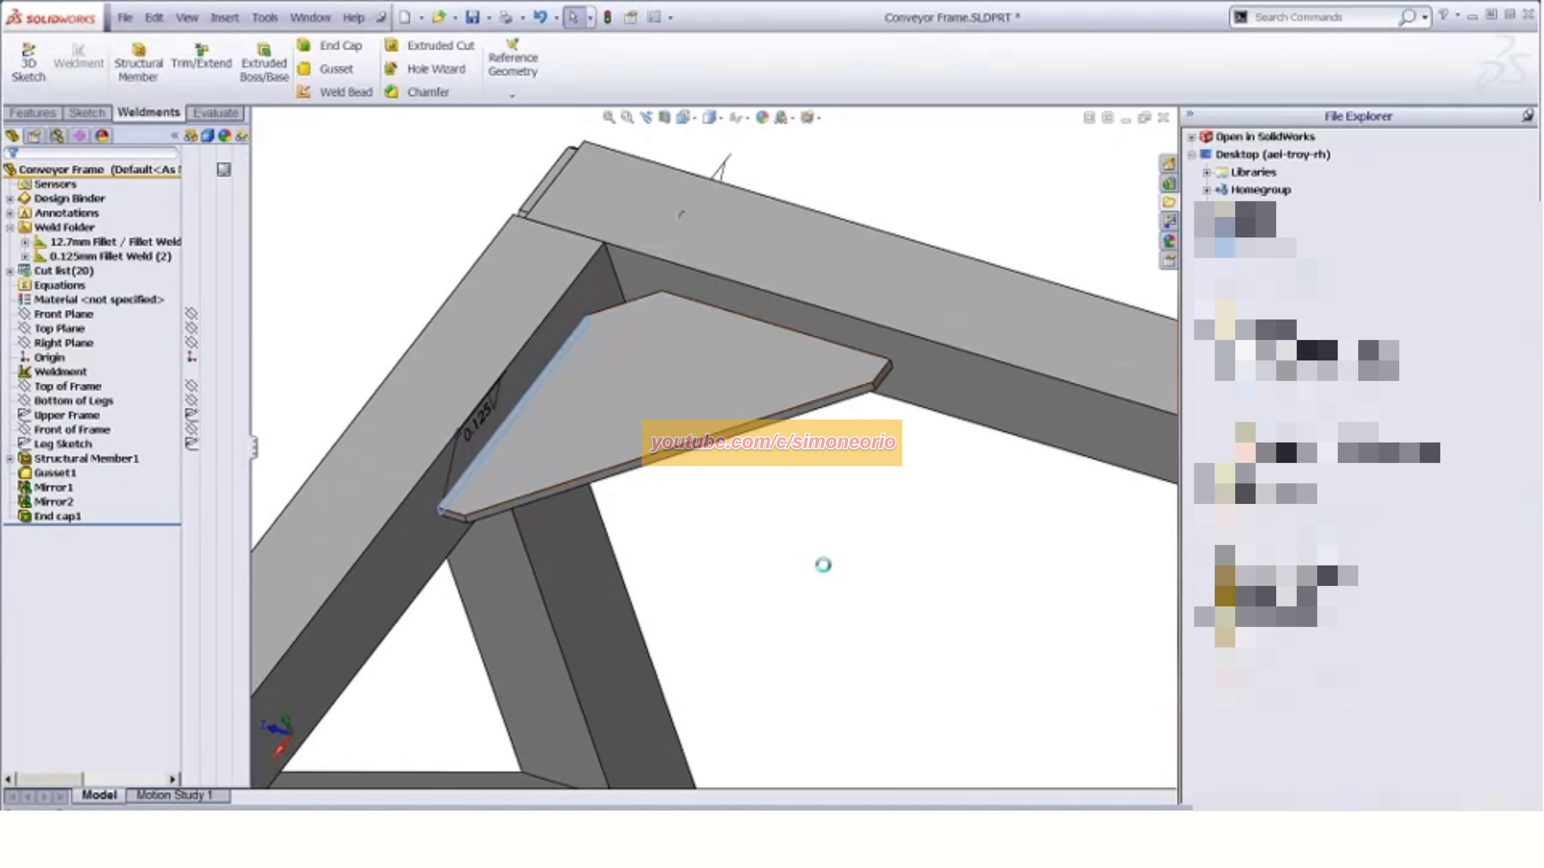
middle_drag(716, 467, 746, 439)
click(58, 517)
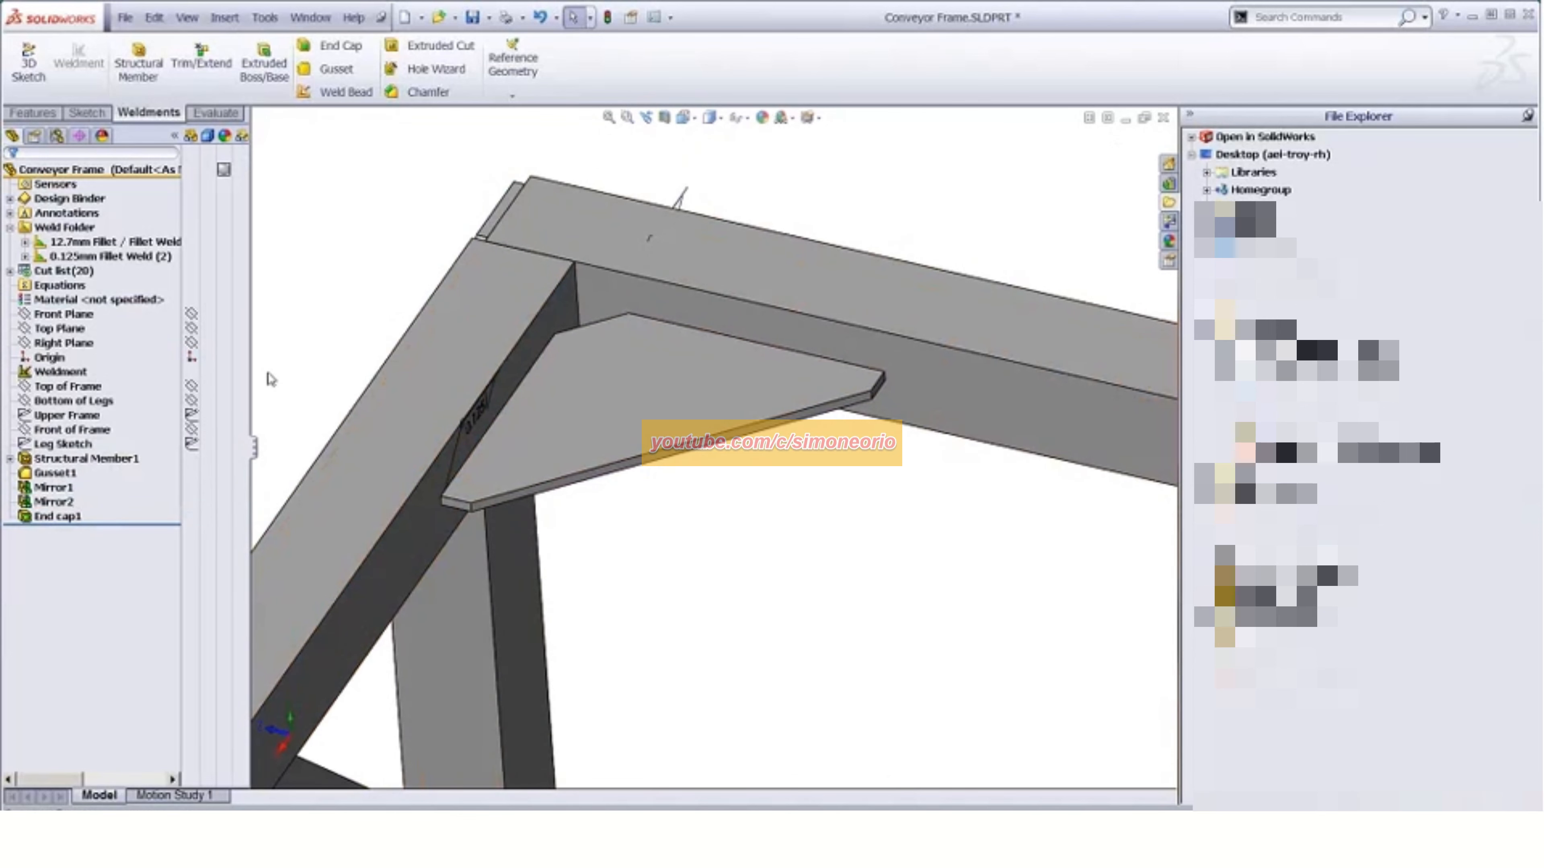
click(73, 257)
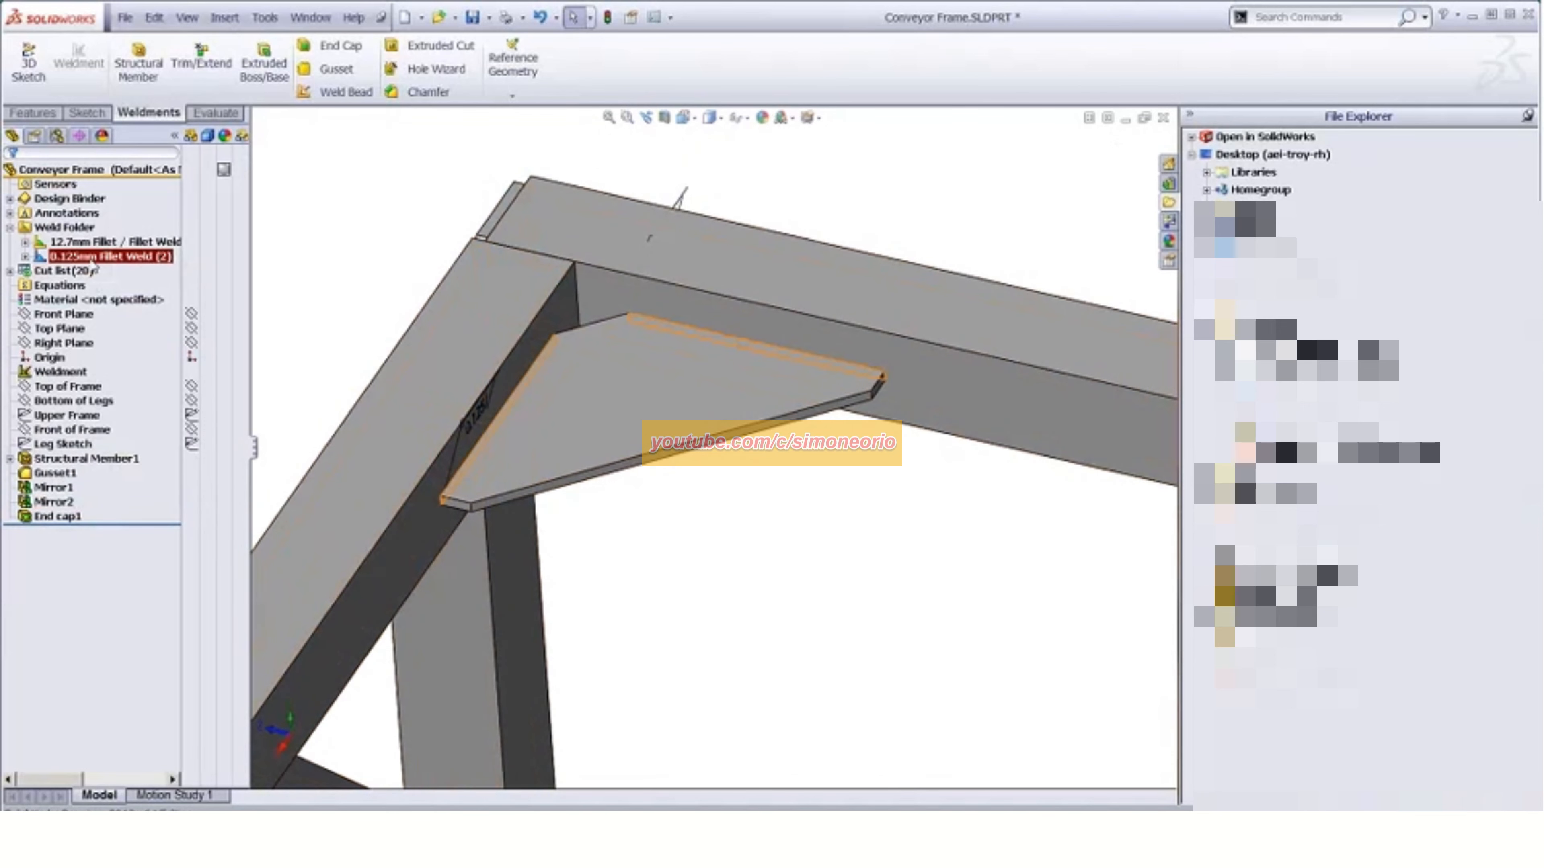
middle_drag(626, 349, 559, 347)
right_click(95, 257)
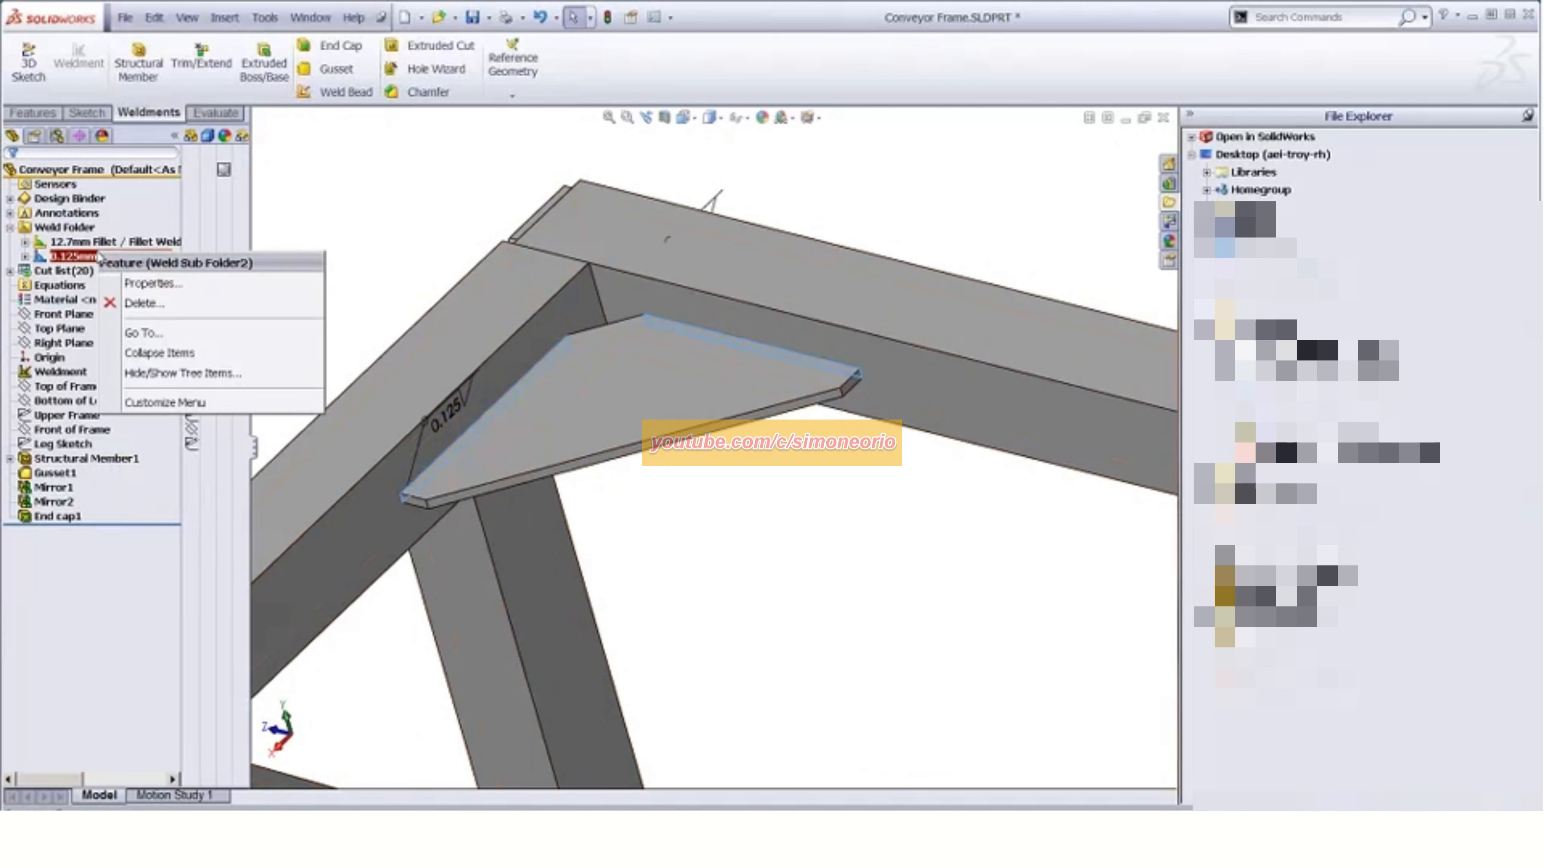
click(345, 225)
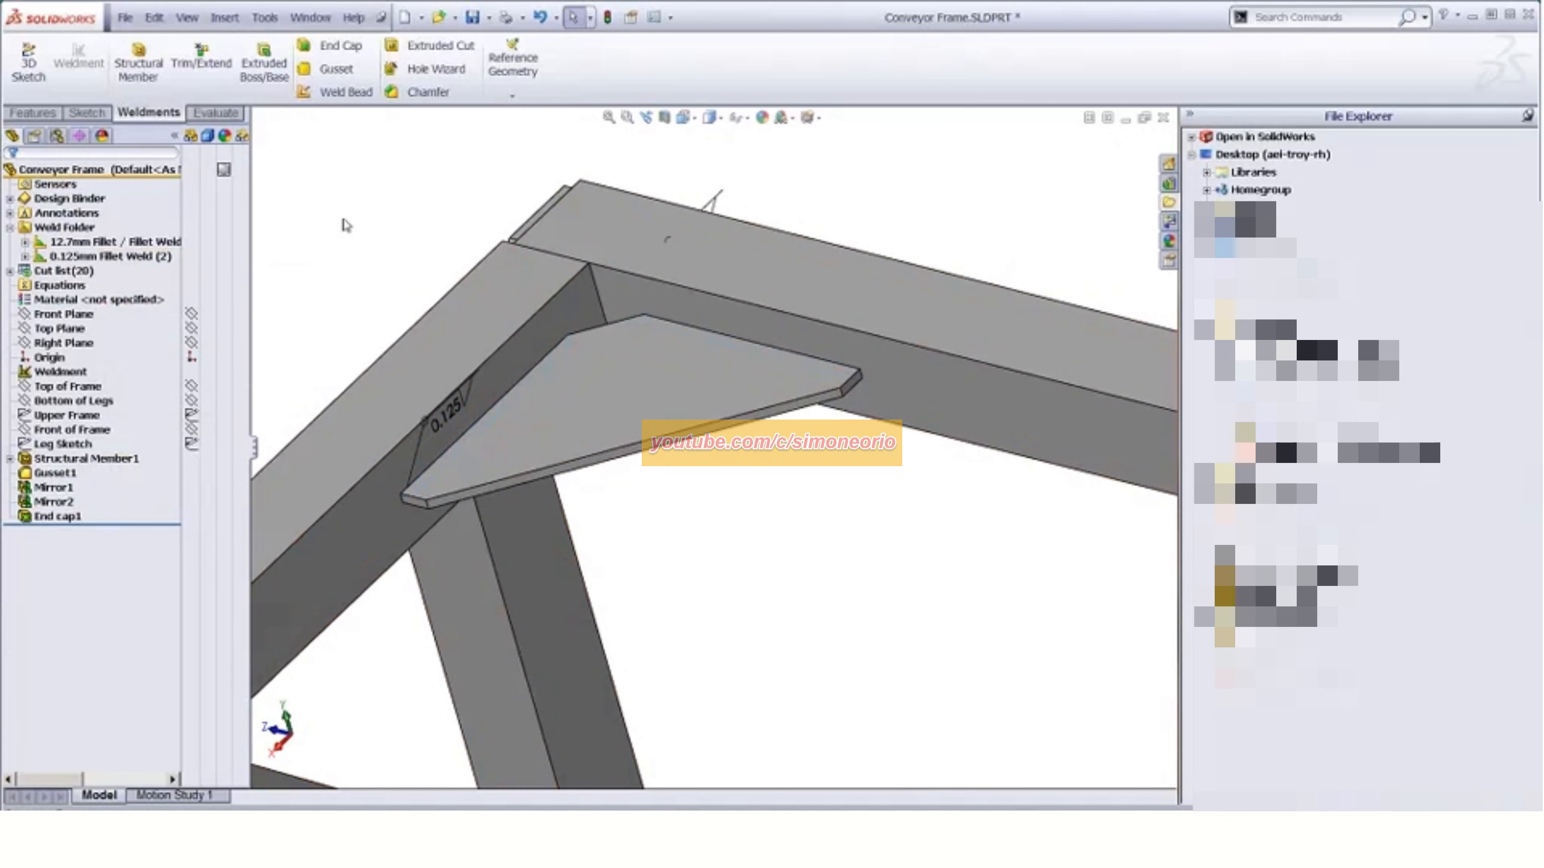
click(206, 17)
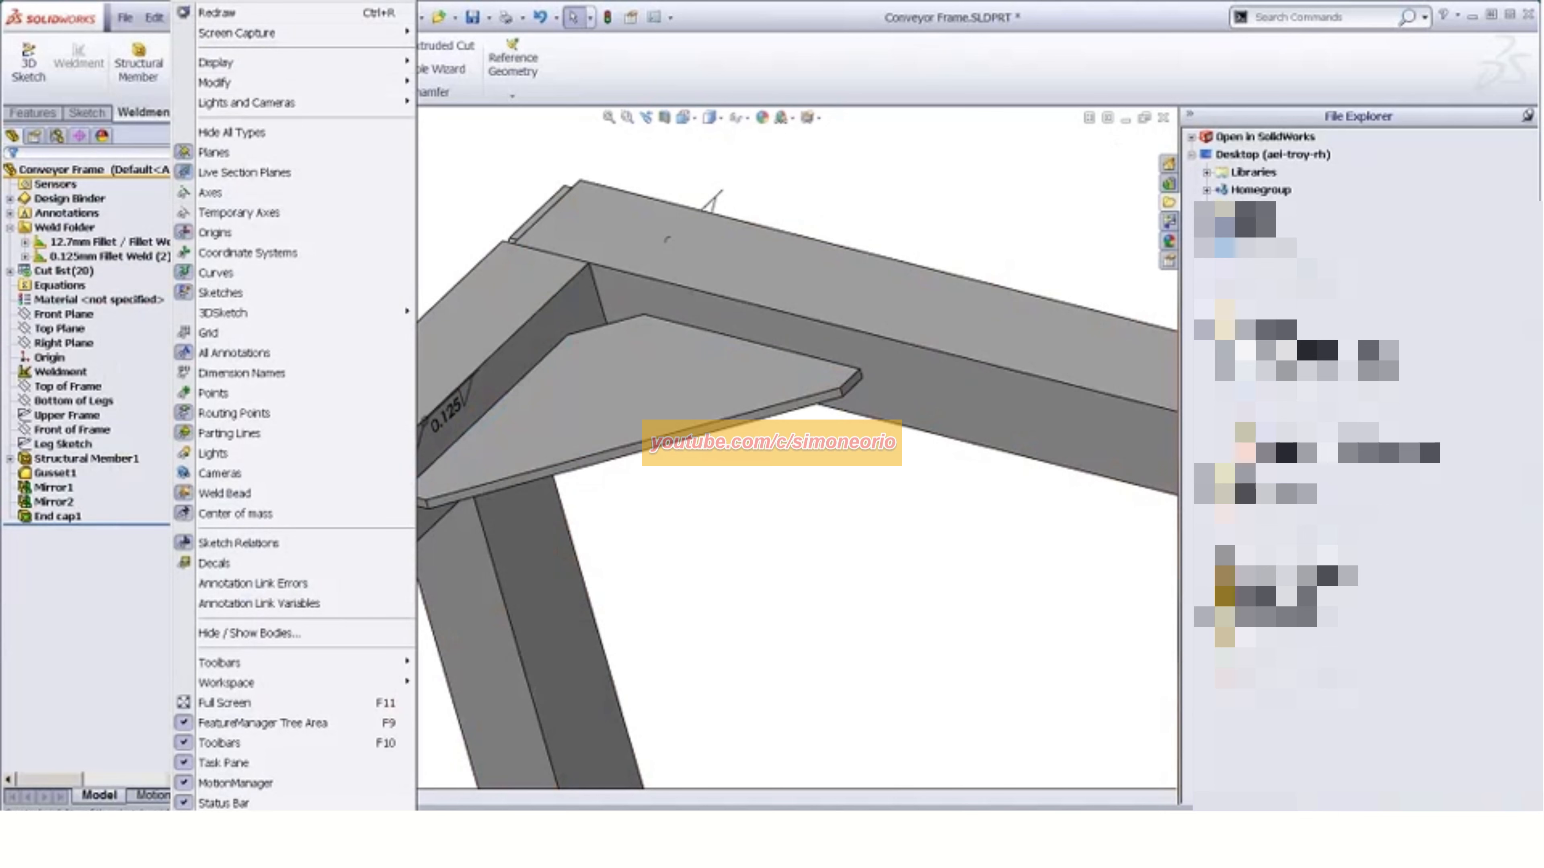
click(645, 494)
Inspect the weld symbols at the gusset corner and the brace-to-leg joint from several angles
scroll(644, 493, up, 2)
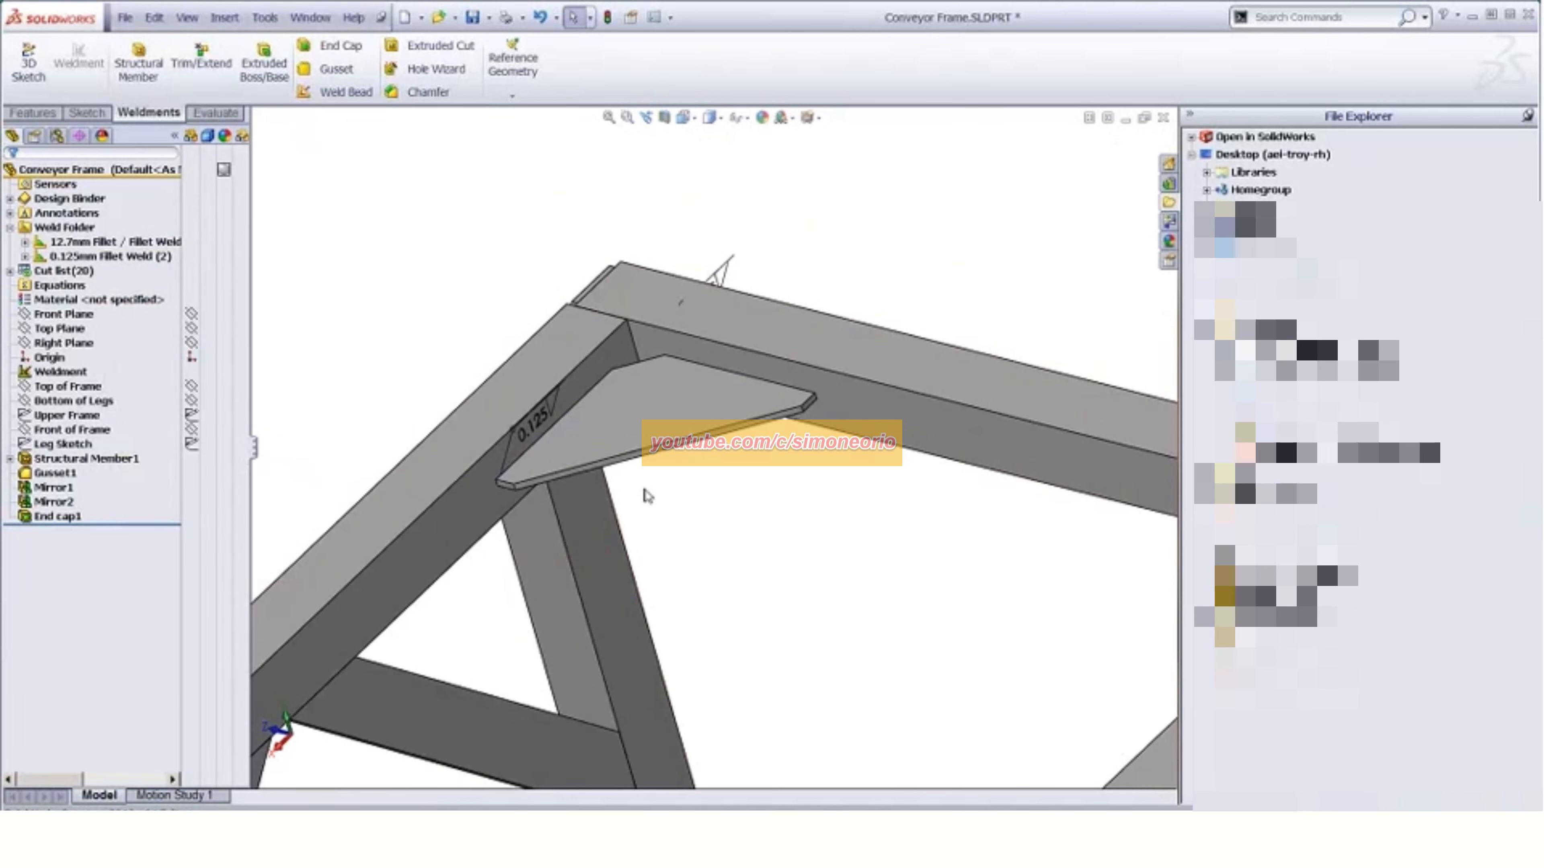
middle_drag(644, 494, 677, 345)
scroll(689, 433, down, 4)
scroll(409, 535, down, 4)
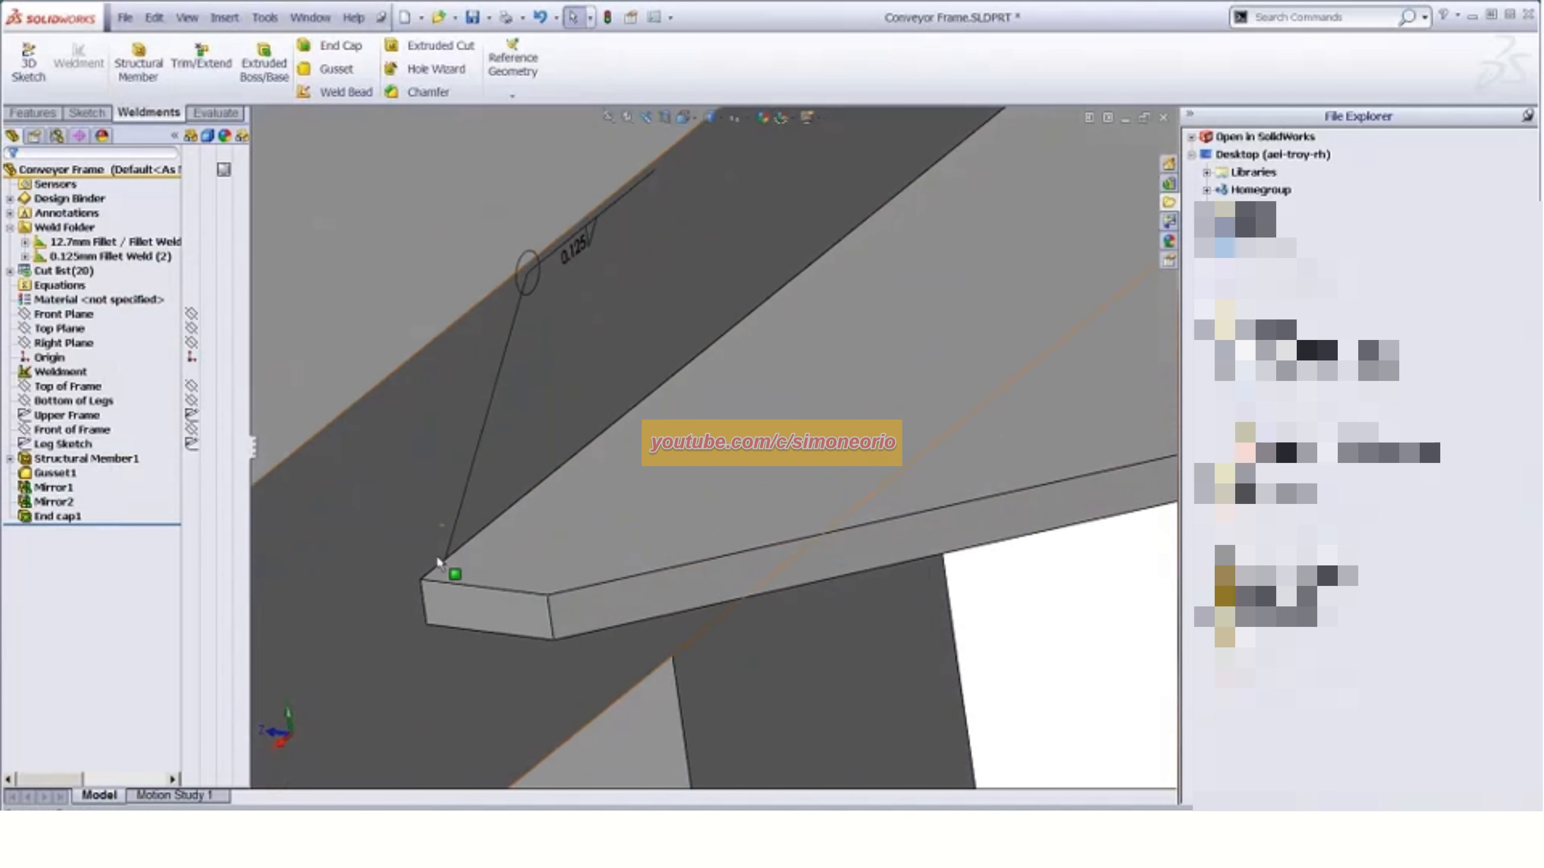
scroll(624, 421, up, 3)
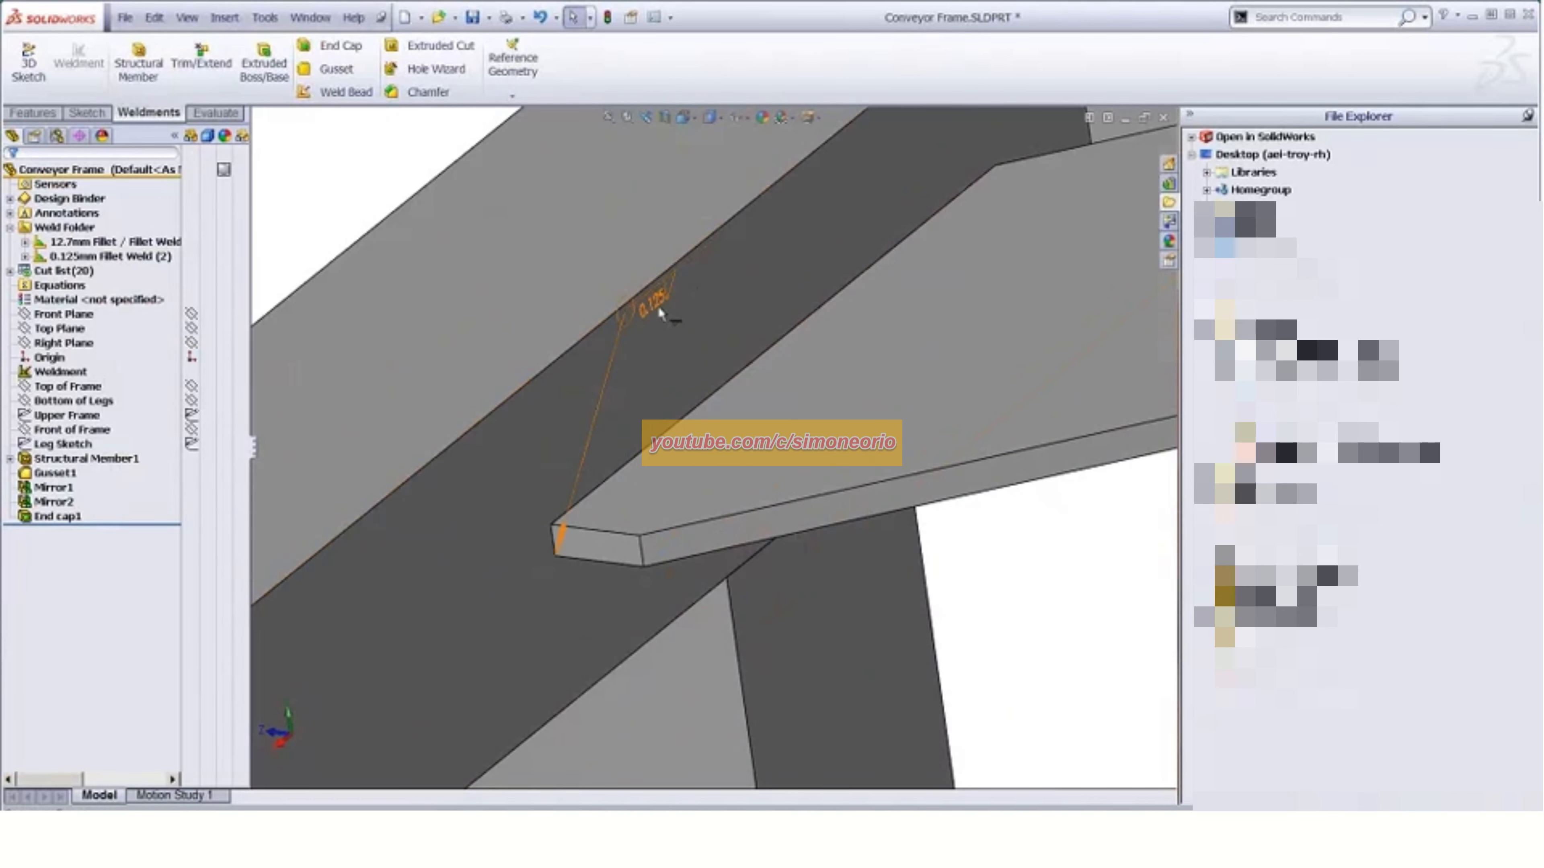
scroll(587, 538, up, 2)
middle_drag(586, 535, 793, 627)
scroll(902, 539, down, 7)
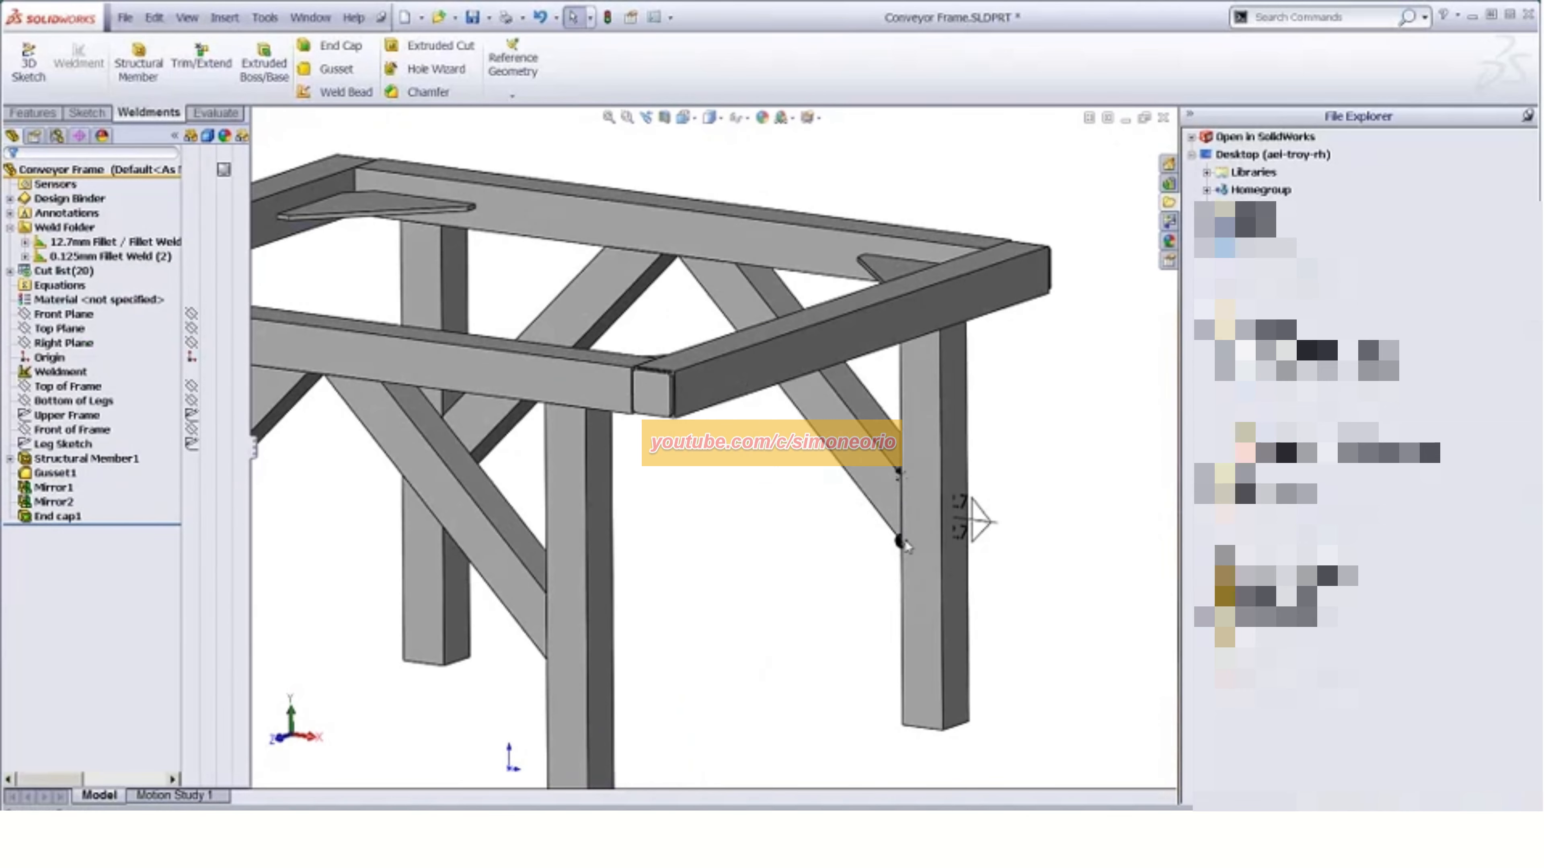
middle_drag(826, 506, 581, 668)
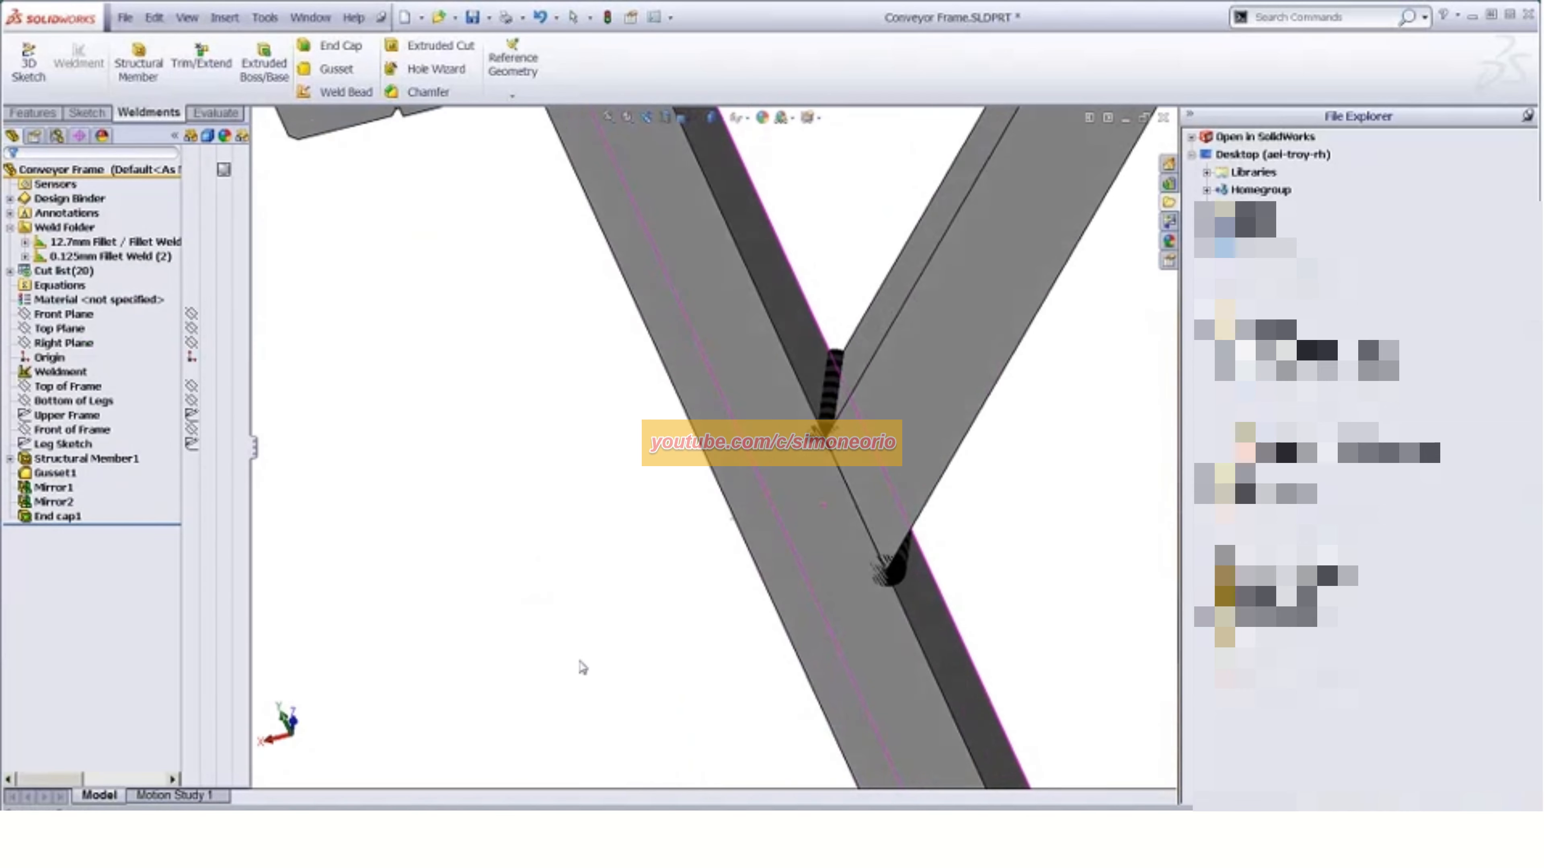
scroll(577, 657, up, 6)
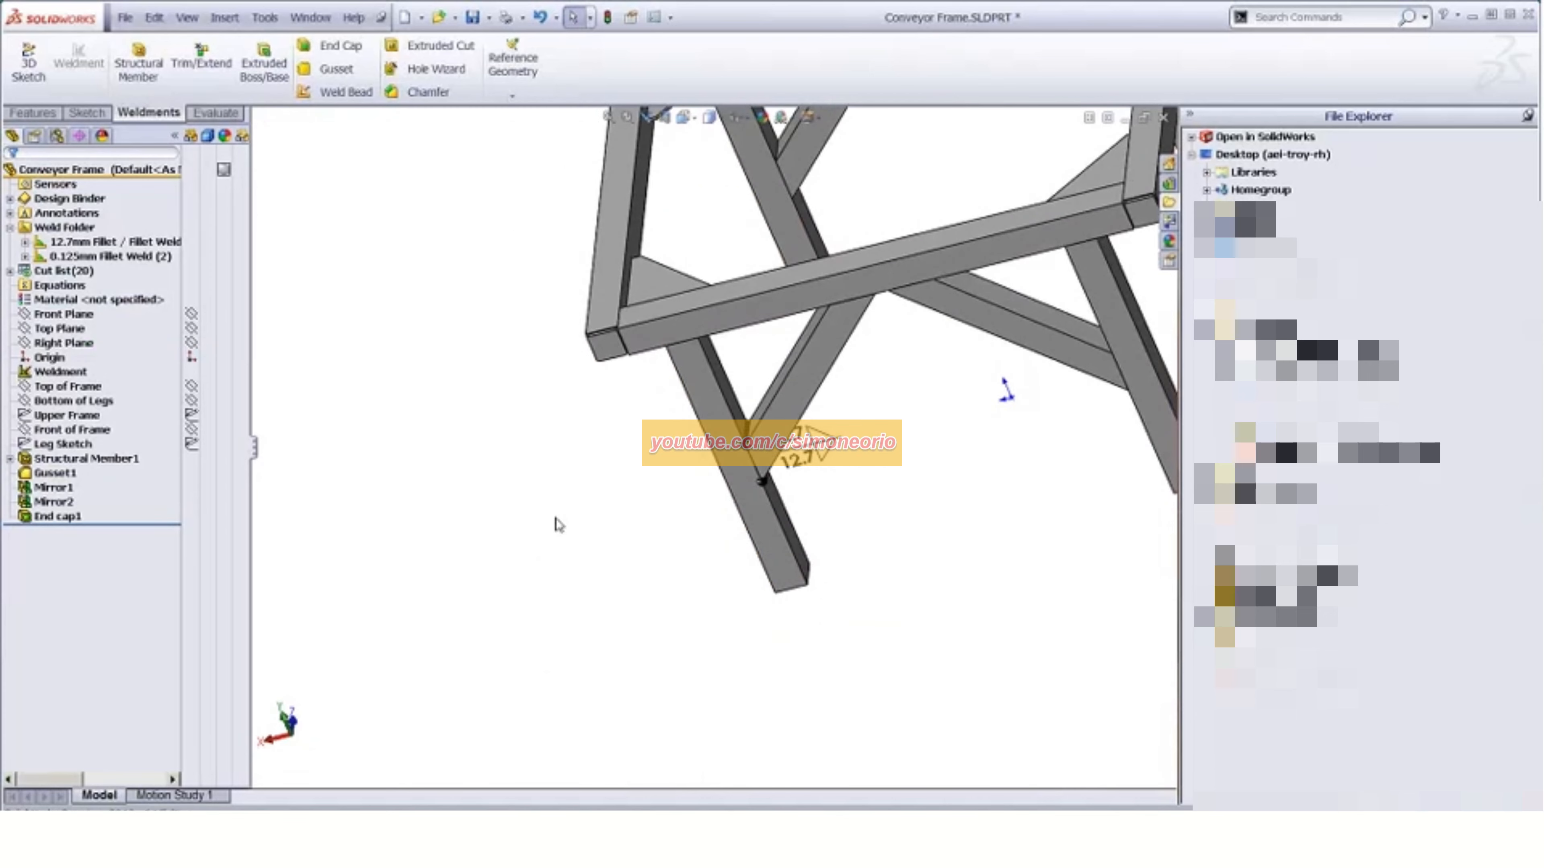
Move the gusset's 0.125 weld symbol above its rail and the brace joint's 12.7 weld symbol out beside the leg
scroll(558, 491, up, 4)
middle_drag(729, 386, 787, 268)
scroll(863, 240, down, 7)
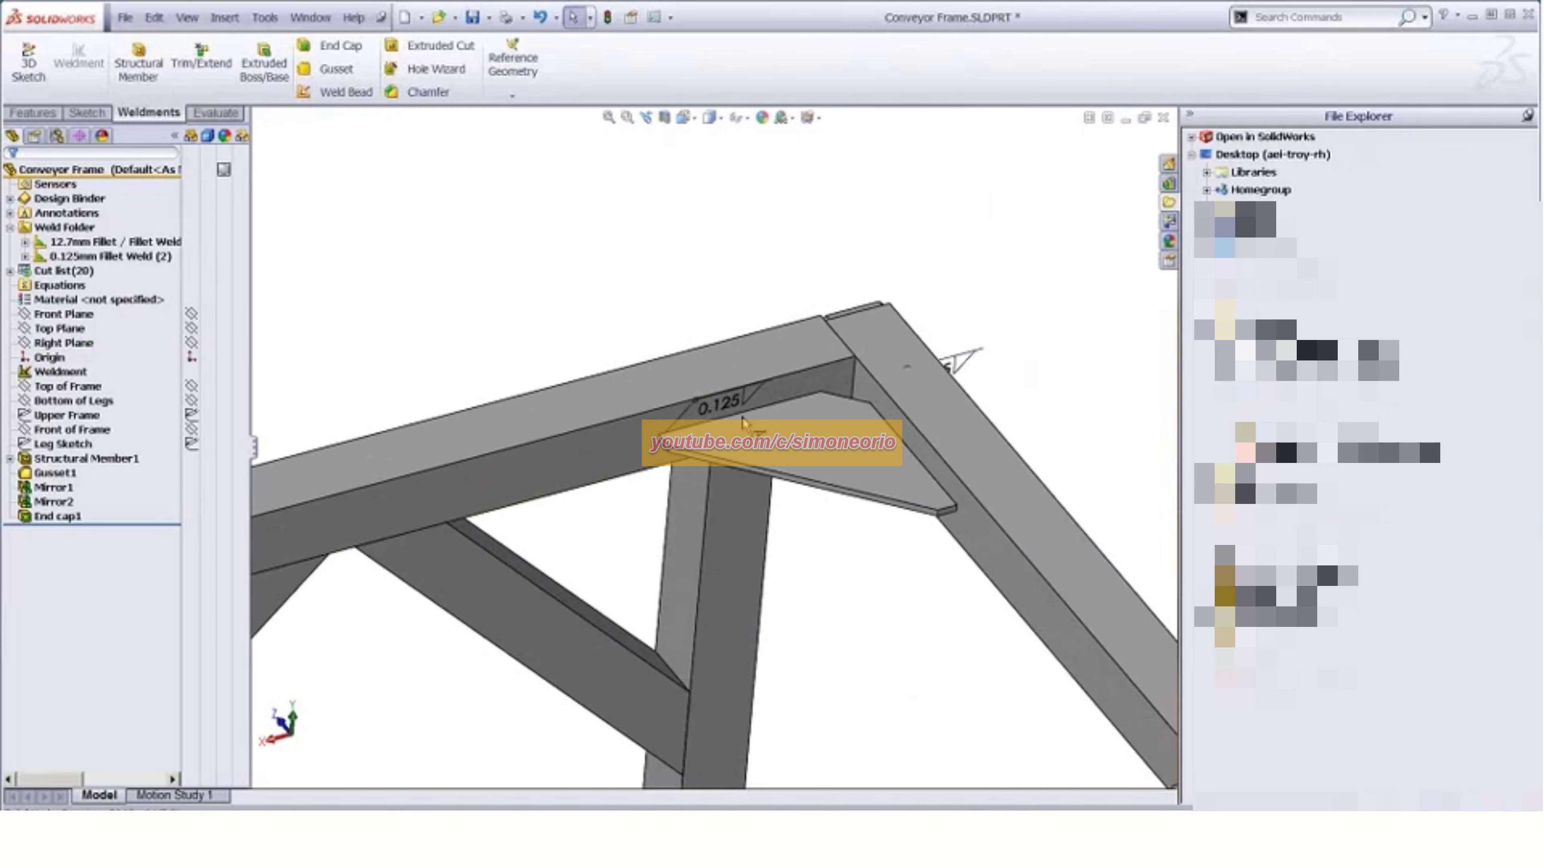
scroll(742, 417, down, 1)
drag(723, 395, 701, 311)
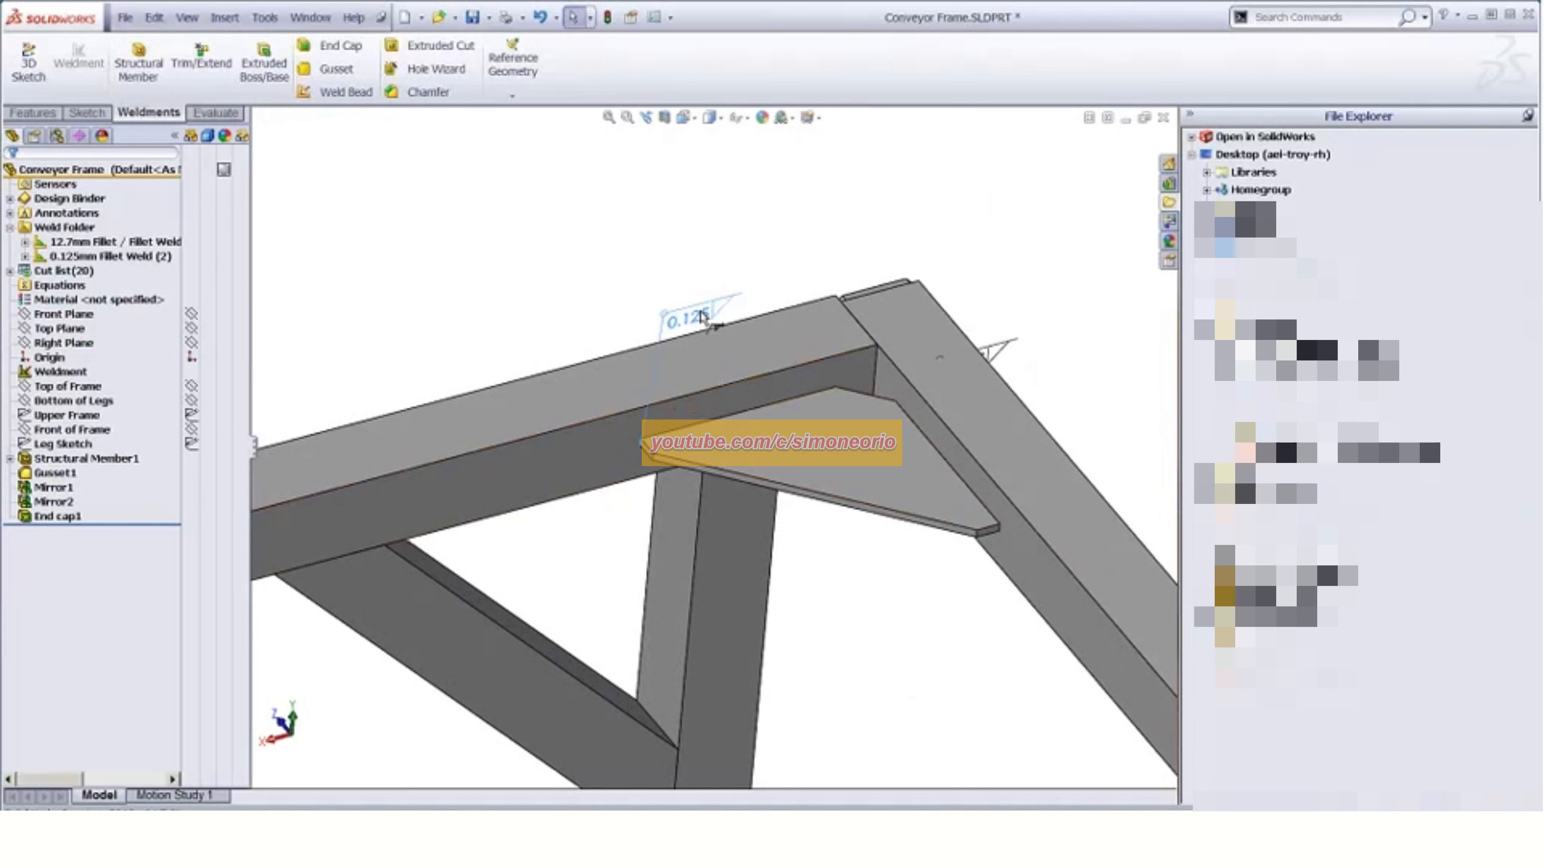
scroll(608, 700, up, 6)
scroll(710, 667, down, 2)
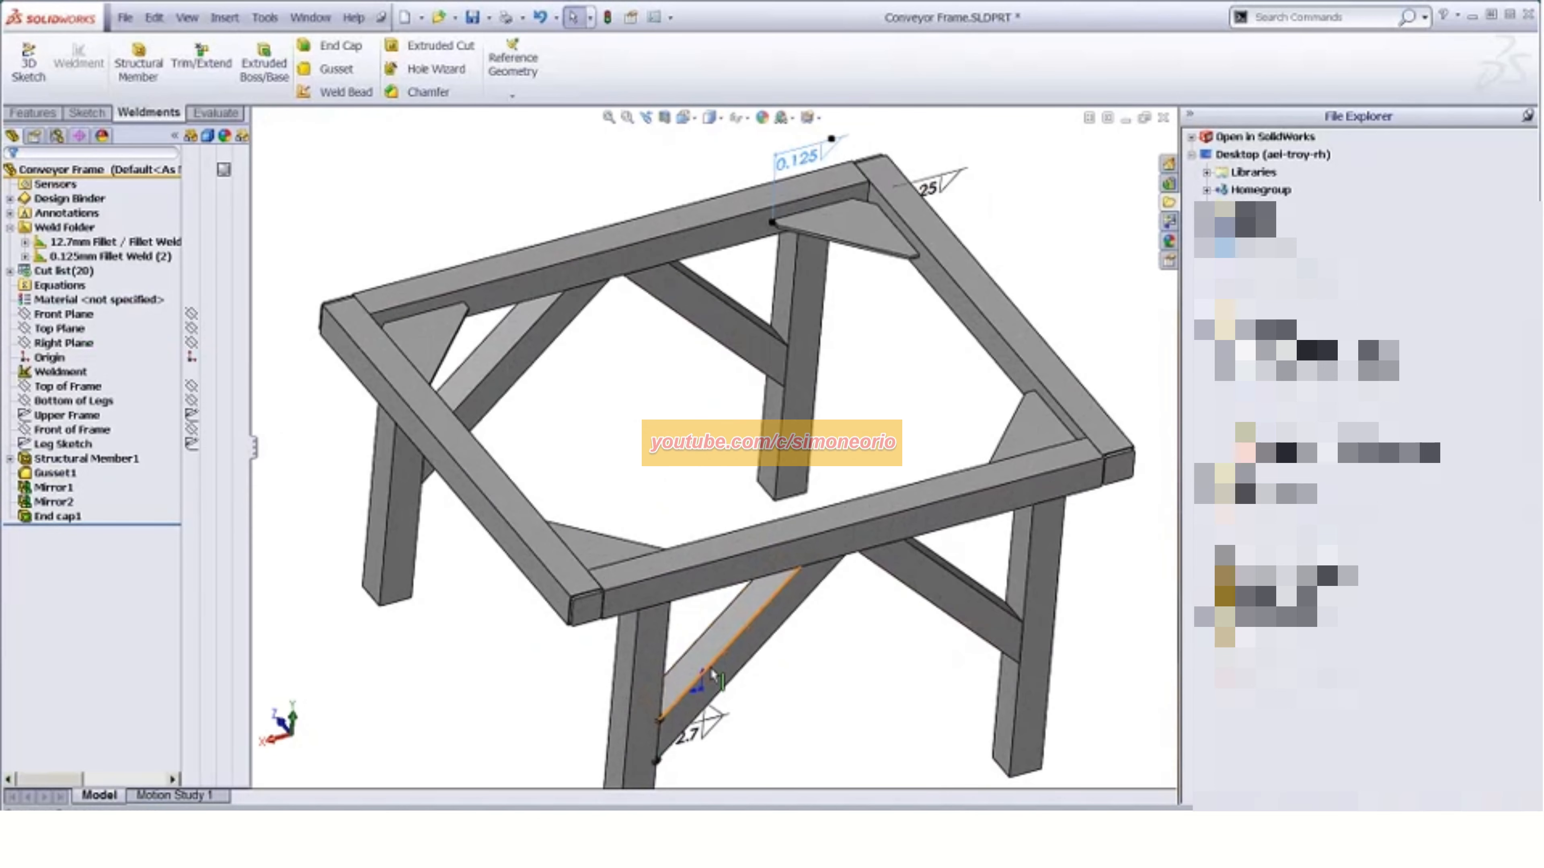
scroll(710, 667, up, 1)
mouse_move(686, 733)
mouse_down()
mouse_move(773, 672)
mouse_move(778, 727)
mouse_move(764, 732)
mouse_up()
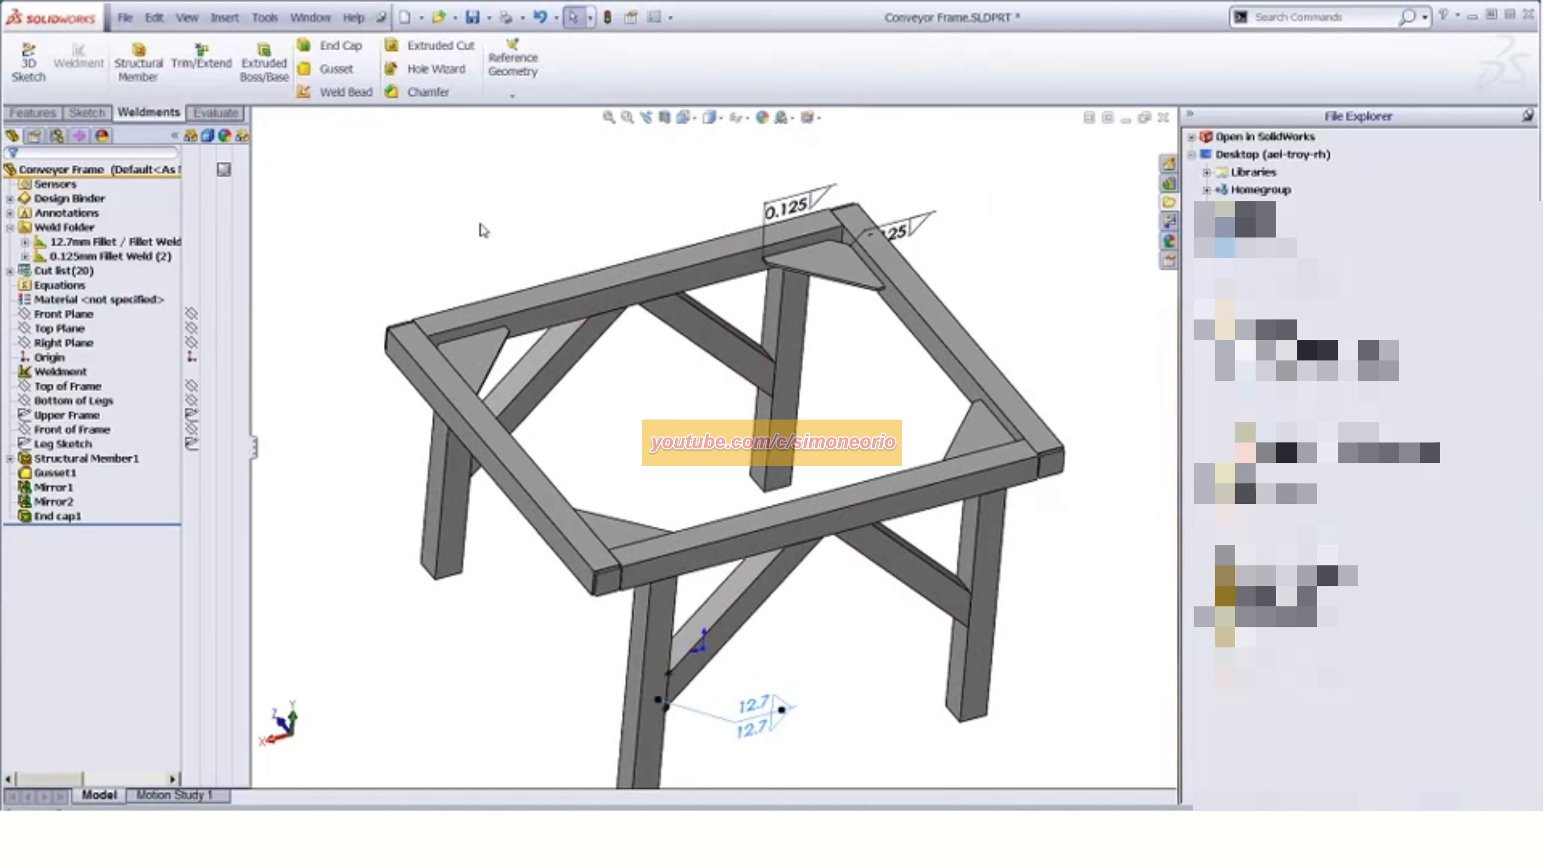
Spread the gusset's two 0.125 weld symbols apart into the clear space above the frame
drag(787, 207, 656, 188)
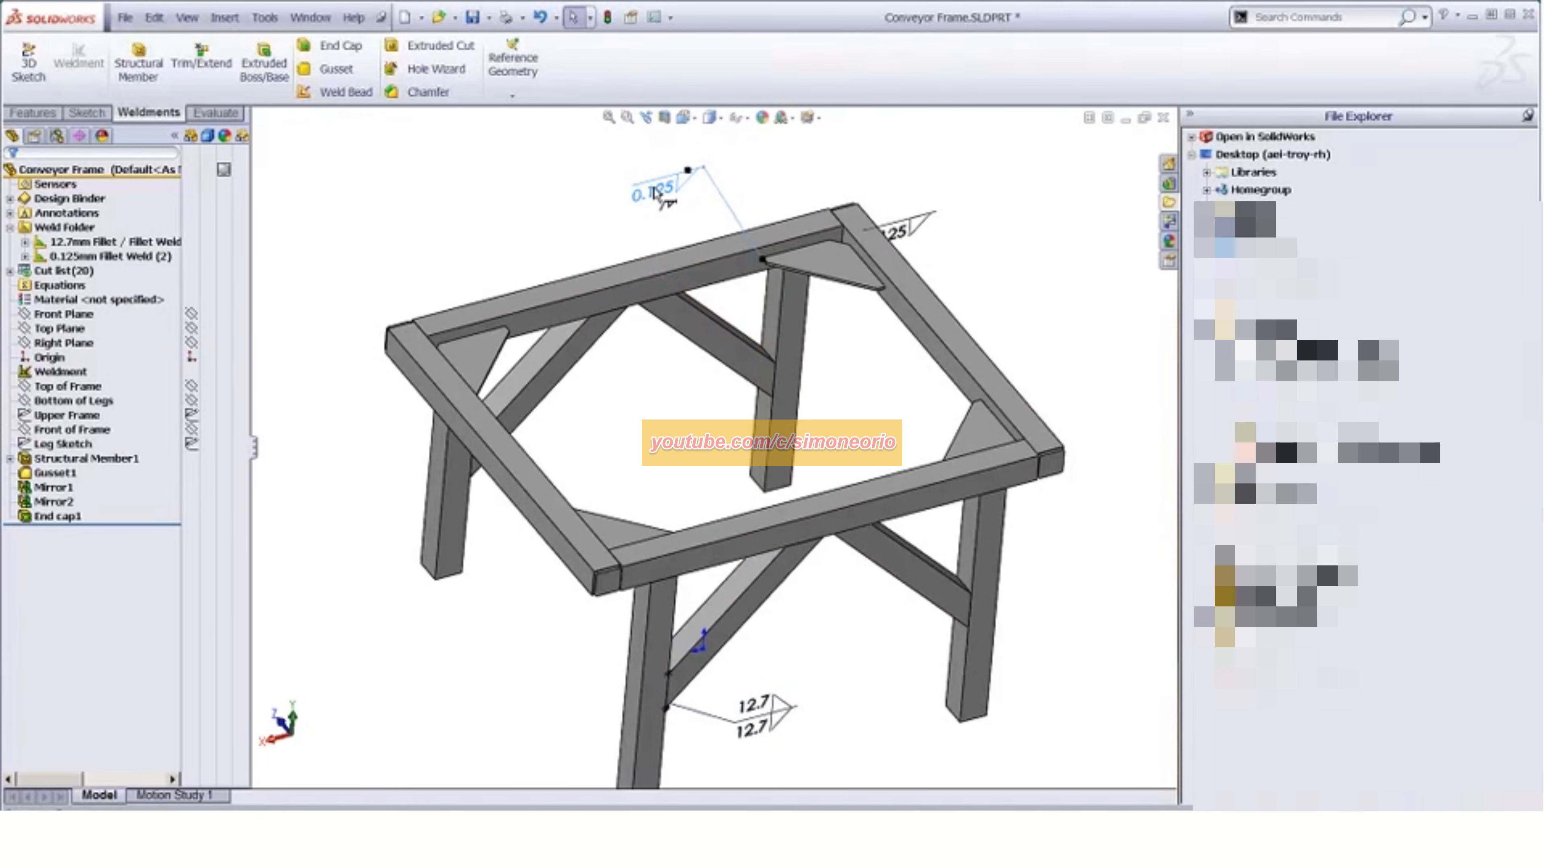
drag(912, 246, 952, 176)
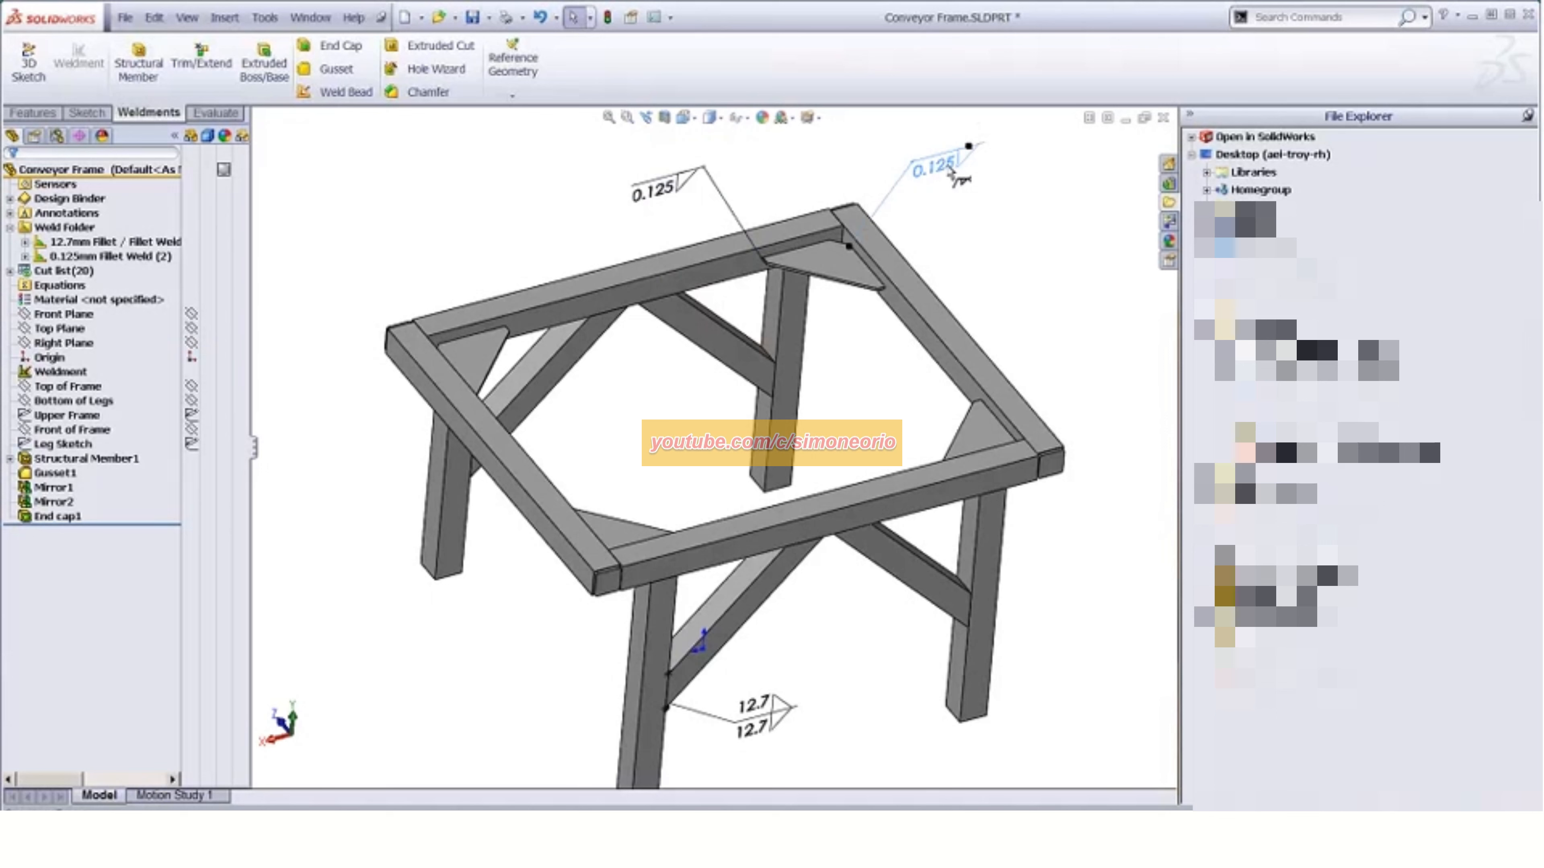
click(975, 200)
scroll(861, 336, up, 4)
middle_drag(858, 335, 825, 327)
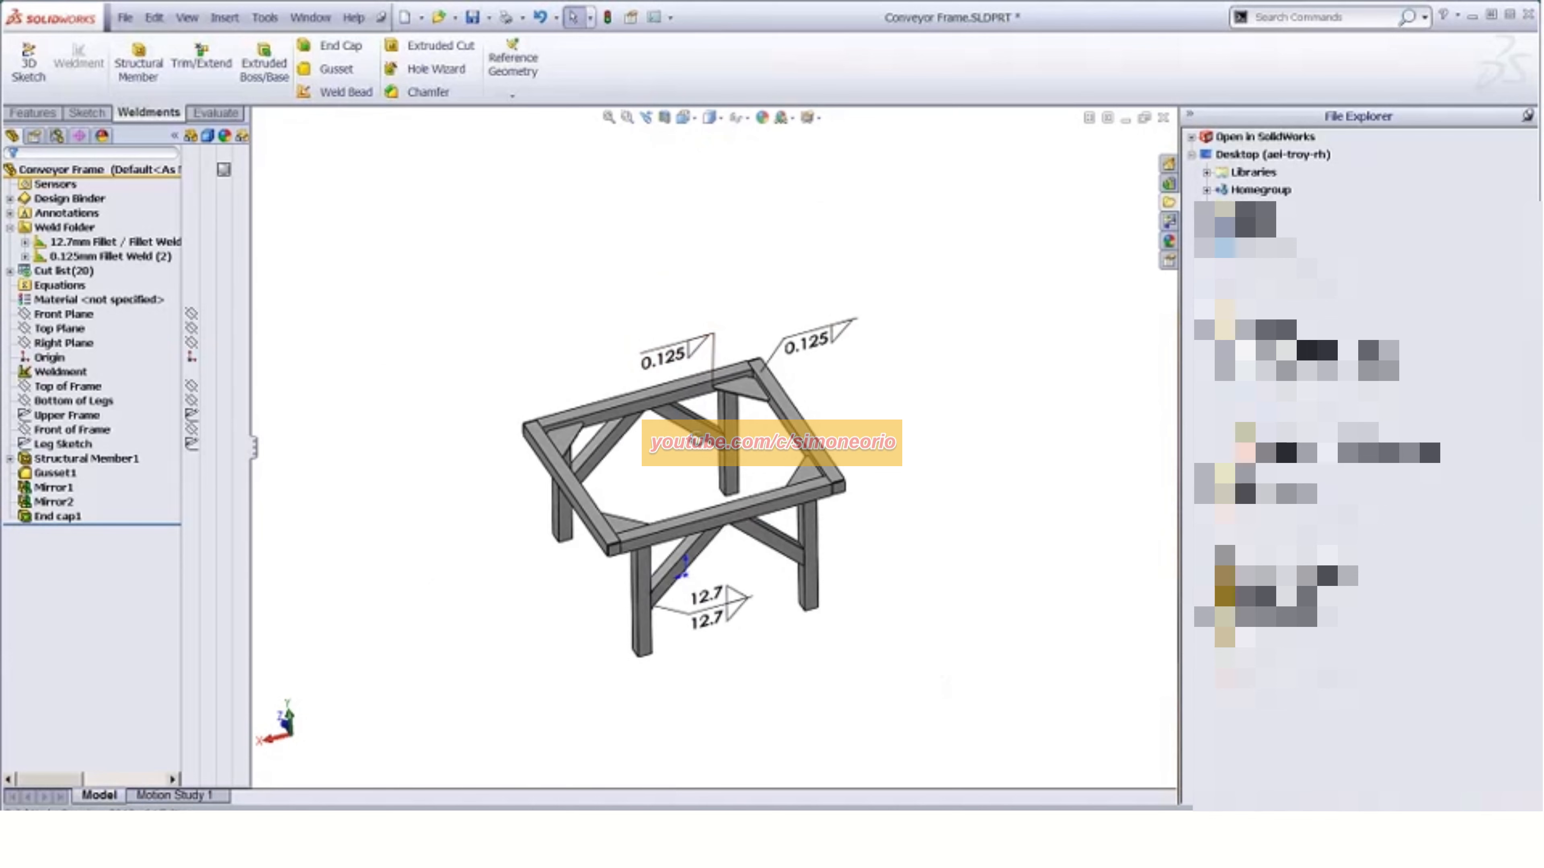